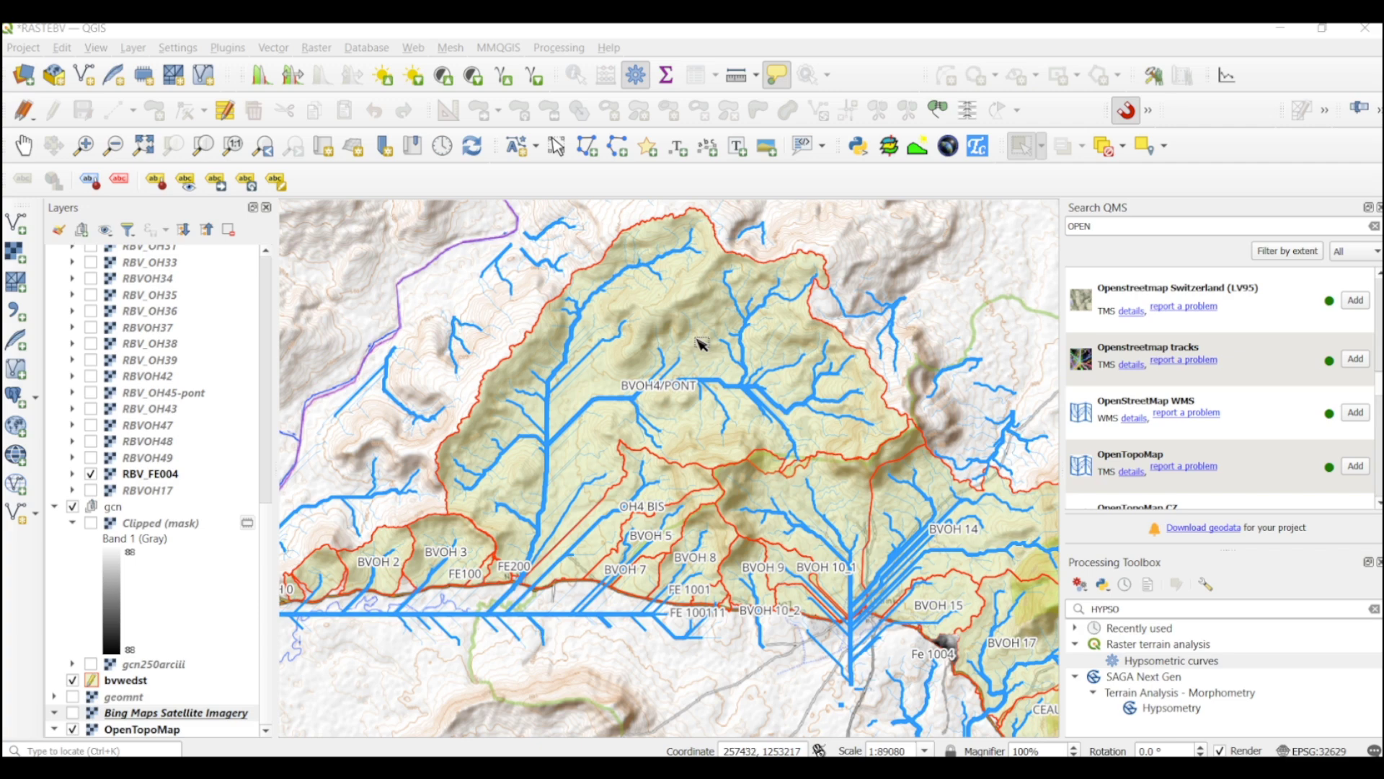
# Step: Select the BVOH4/PONT basin polygon in the bvwedst layer
pyautogui.click(674, 356)
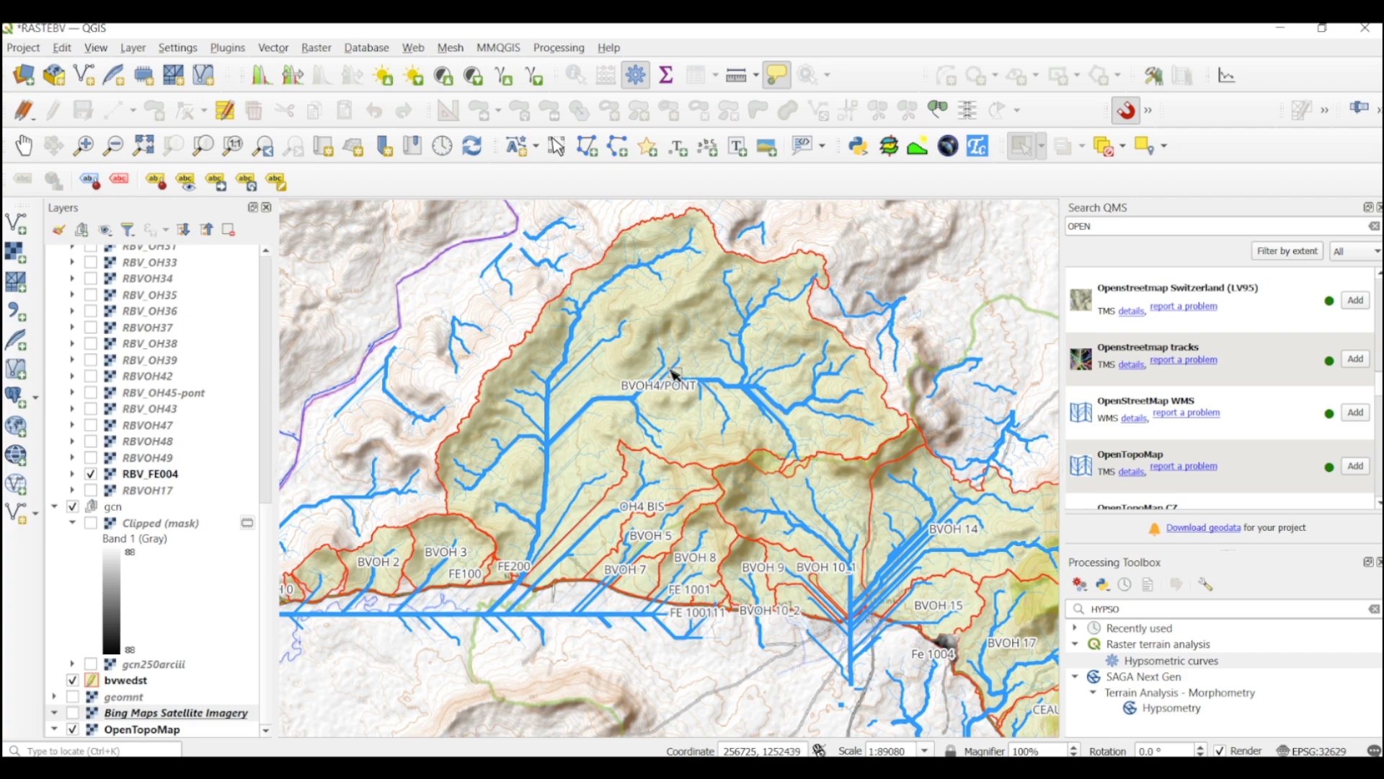
pyautogui.click(125, 680)
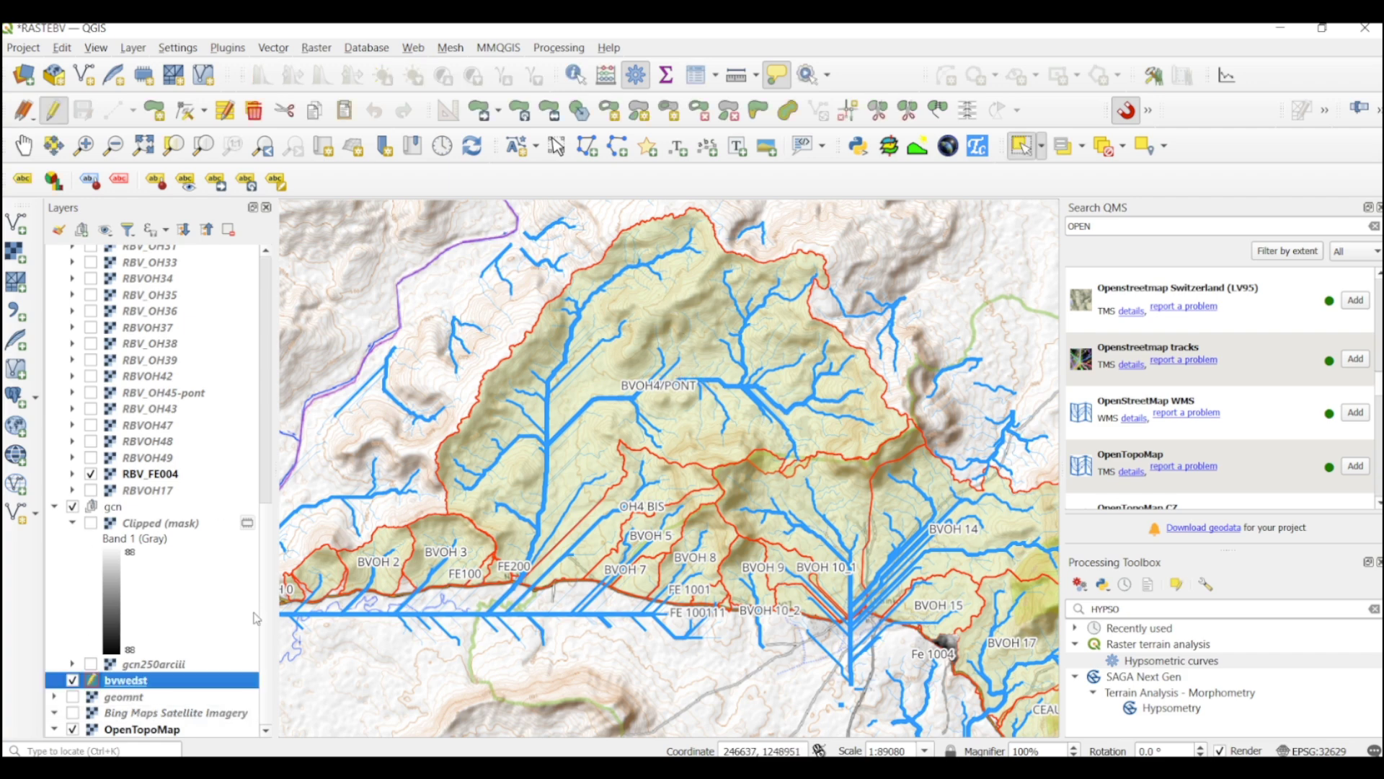
pyautogui.click(678, 389)
# Step: Move the hydrography layer directly above the rbvoh4pont raster and make rbvoh4pont visible
pyautogui.scroll(4, 145, 391)
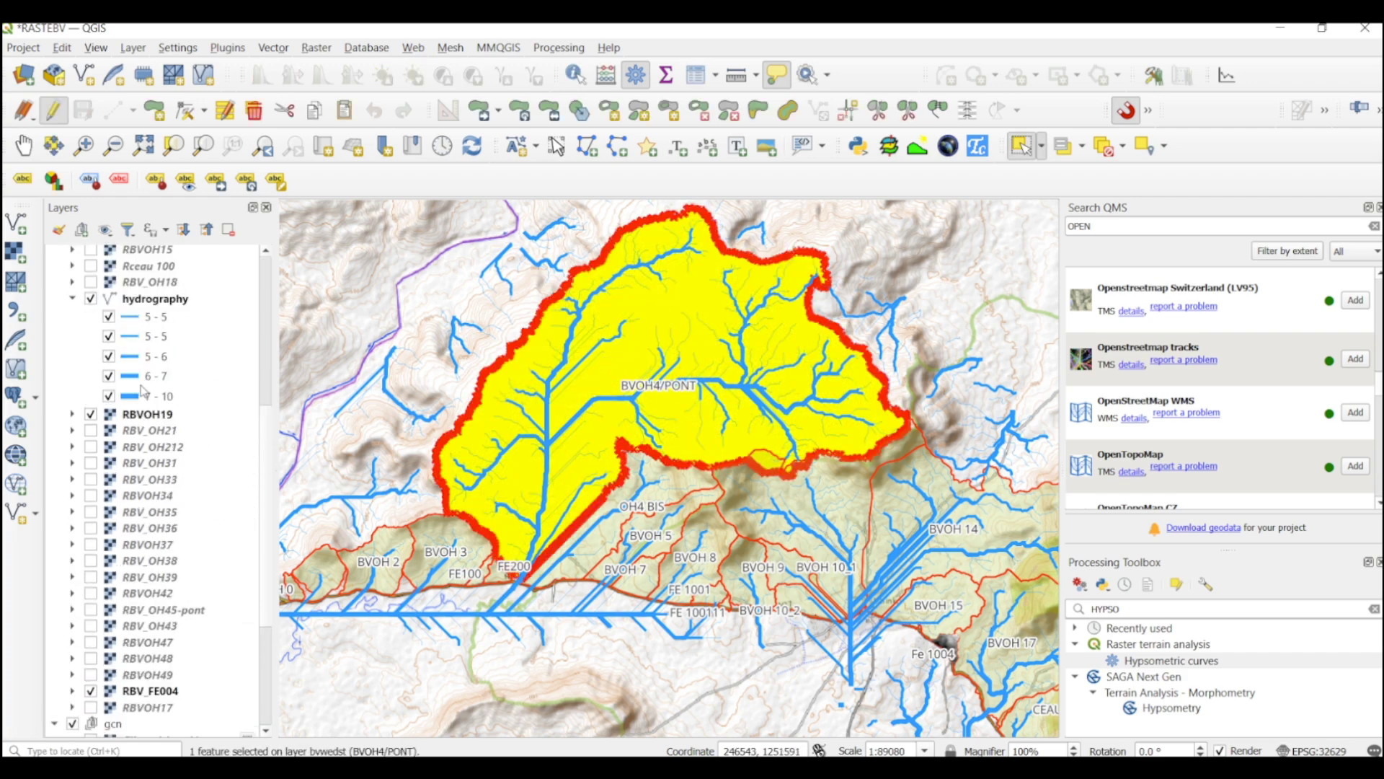
pyautogui.scroll(-1, 144, 392)
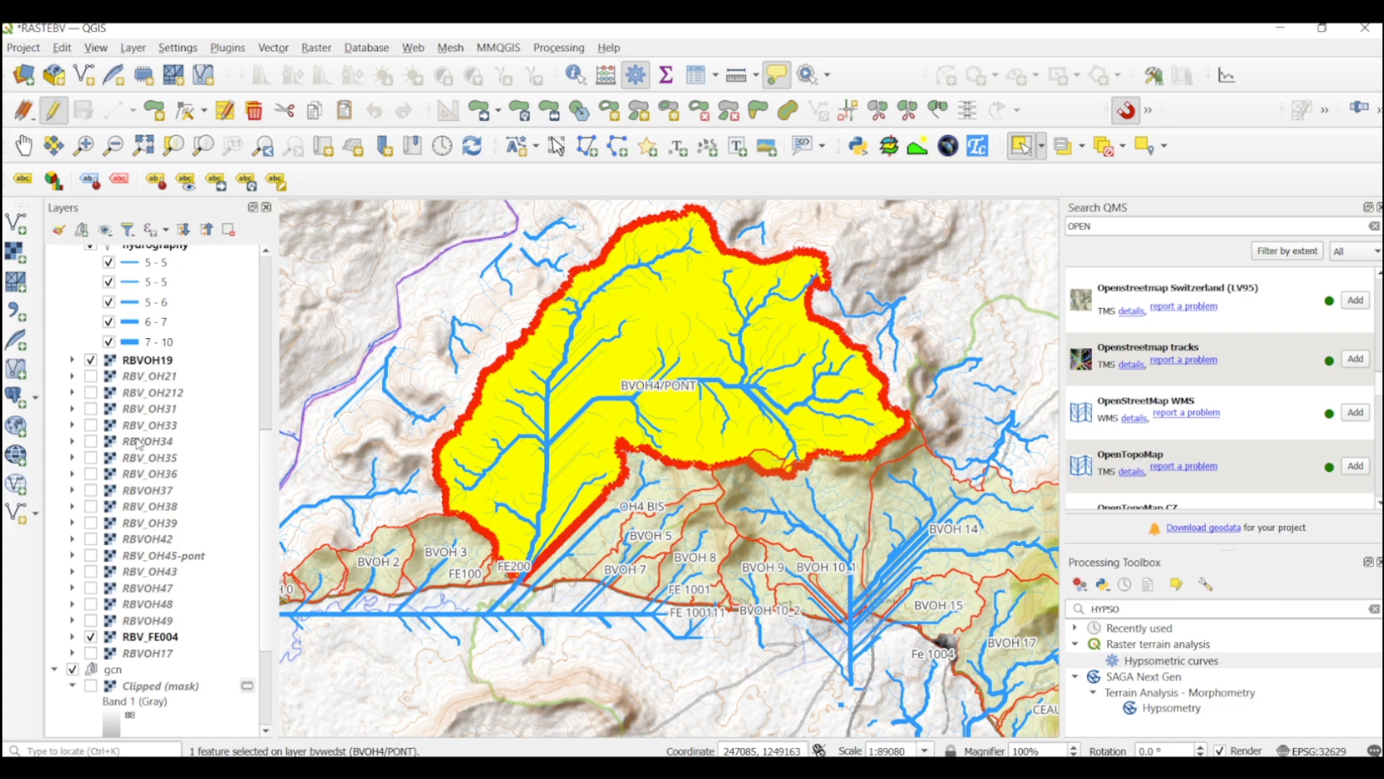
pyautogui.scroll(8, 130, 371)
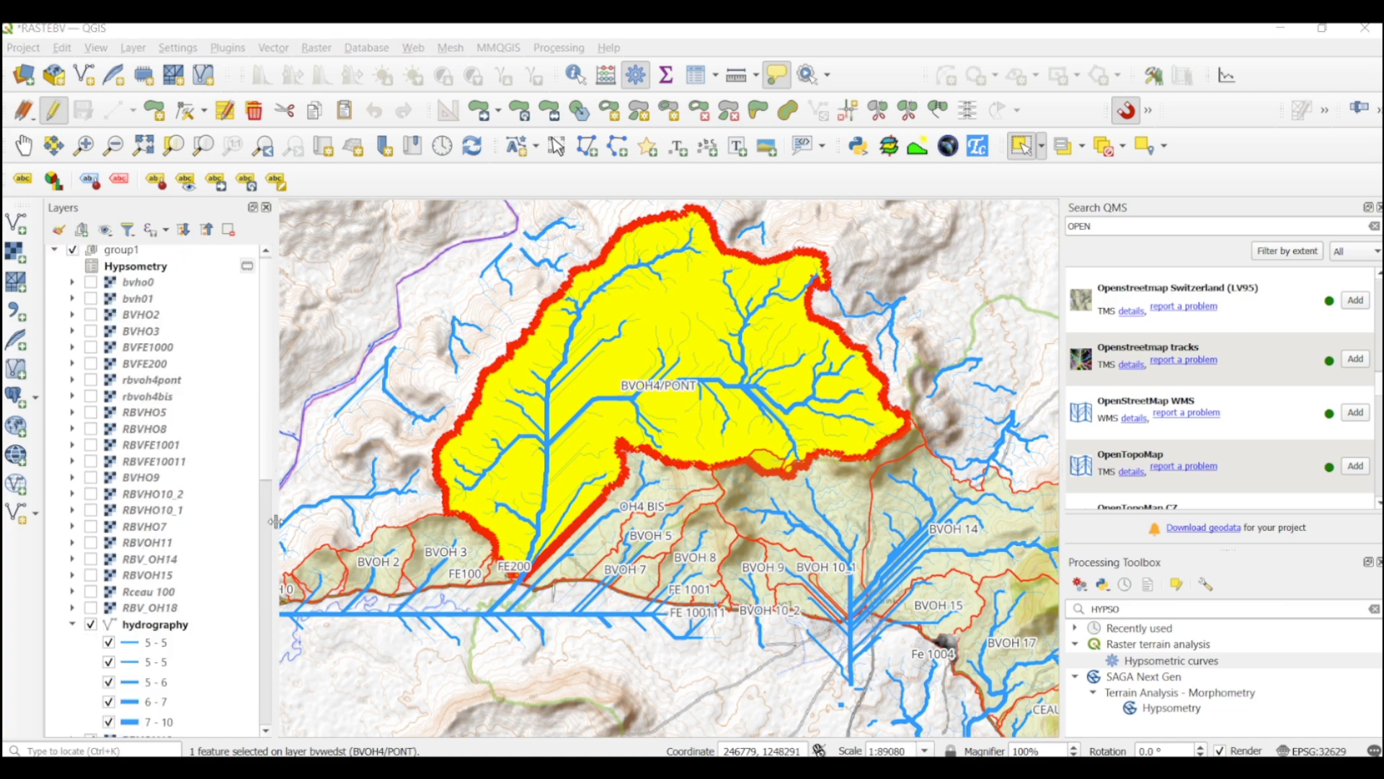
pyautogui.click(90, 379)
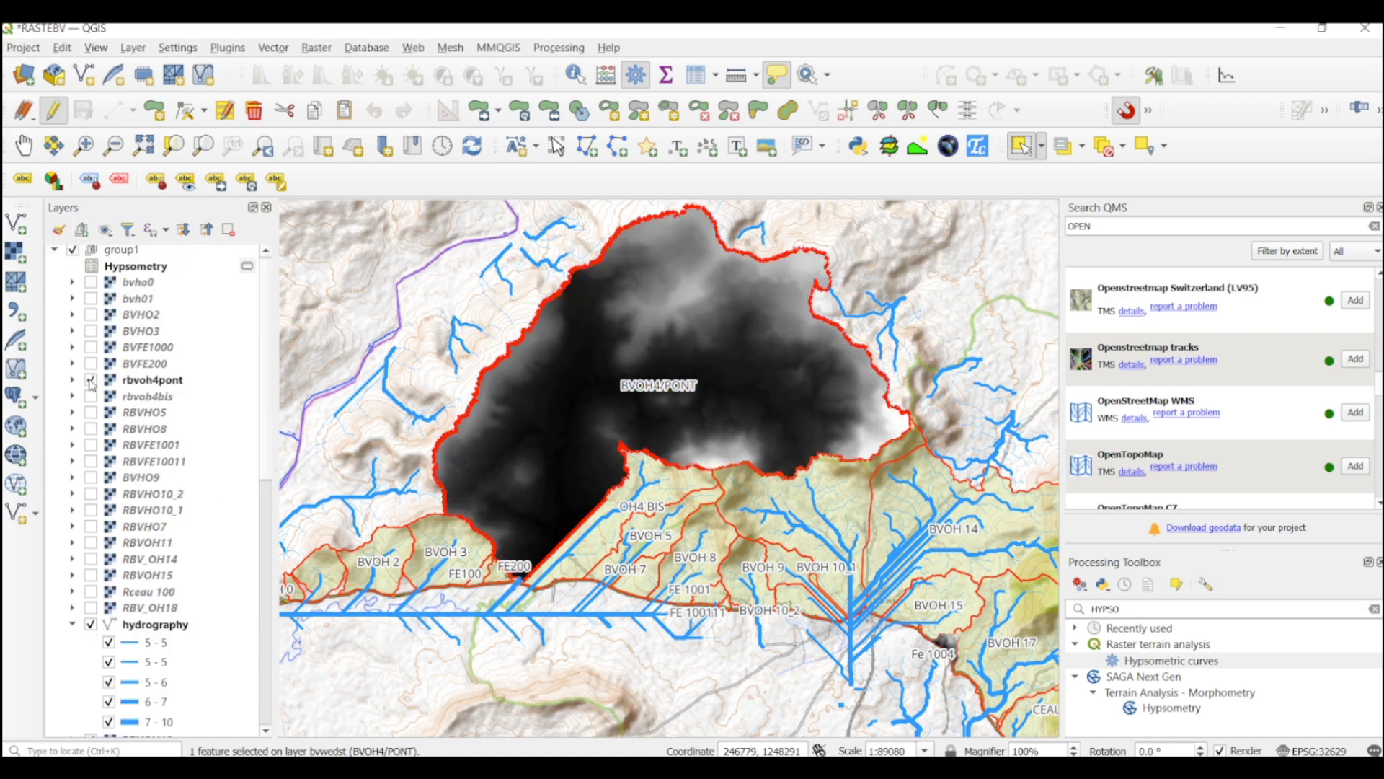
pyautogui.click(91, 380)
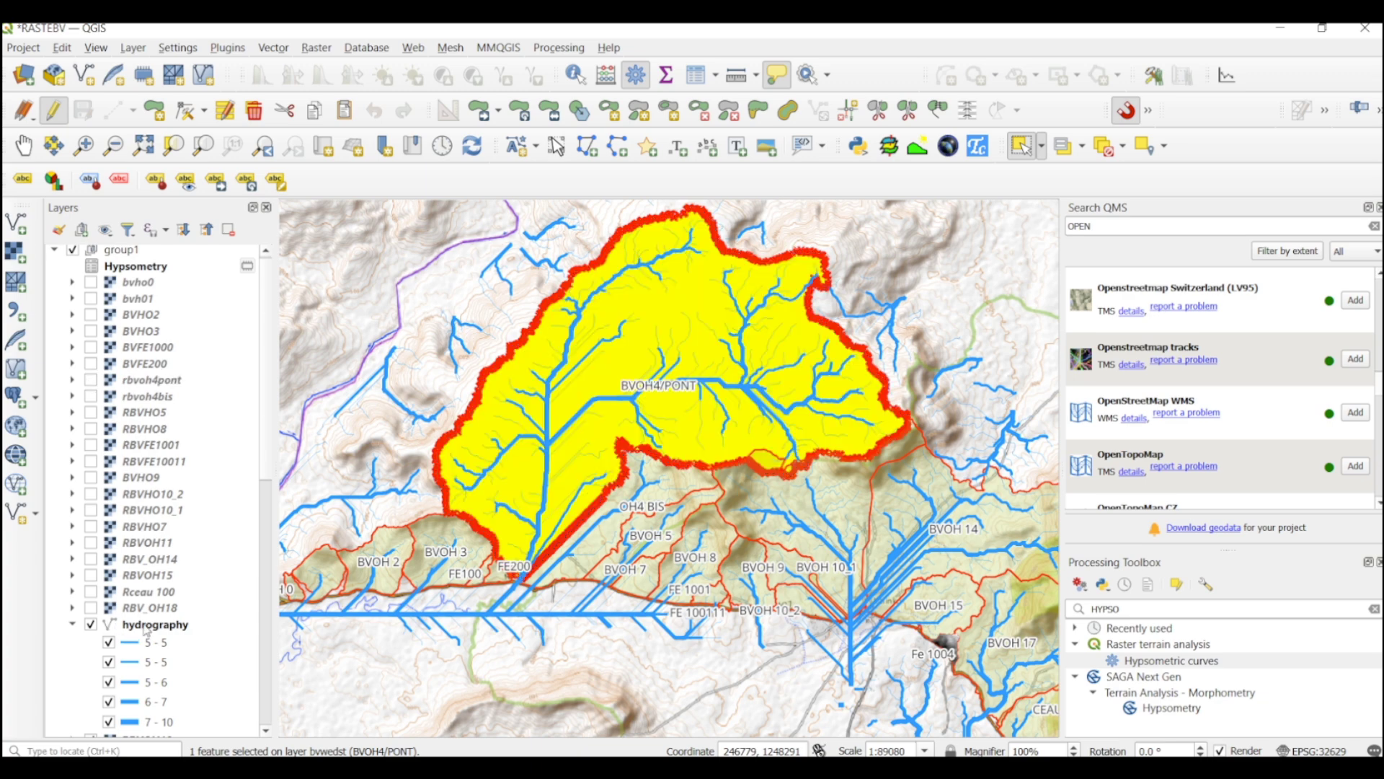
pyautogui.moveTo(146, 629); pyautogui.dragTo(210, 375)
pyautogui.click(91, 496)
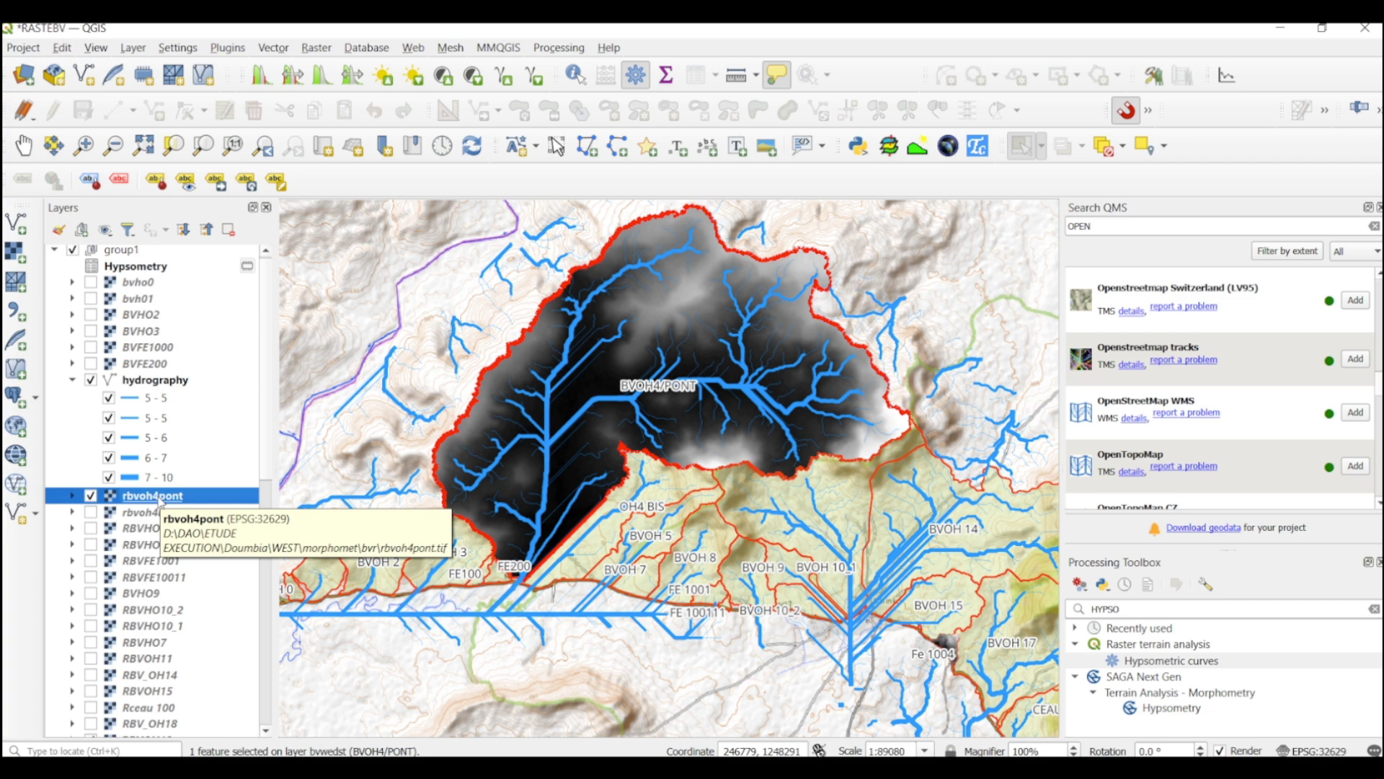
# Step: Close the QMS search and open the Hypsometric curves tool from Raster terrain analysis
pyautogui.click(1379, 207)
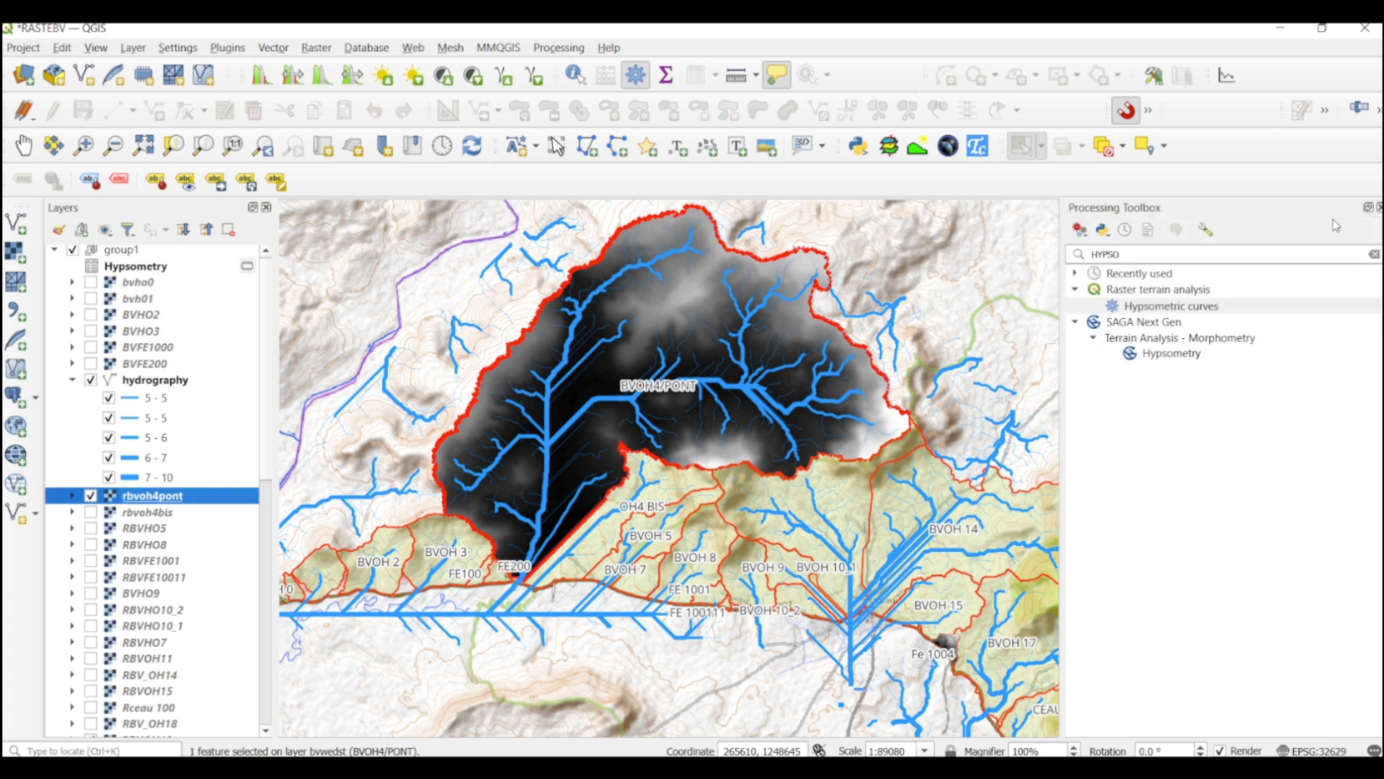
pyautogui.doubleClick(1110, 253)
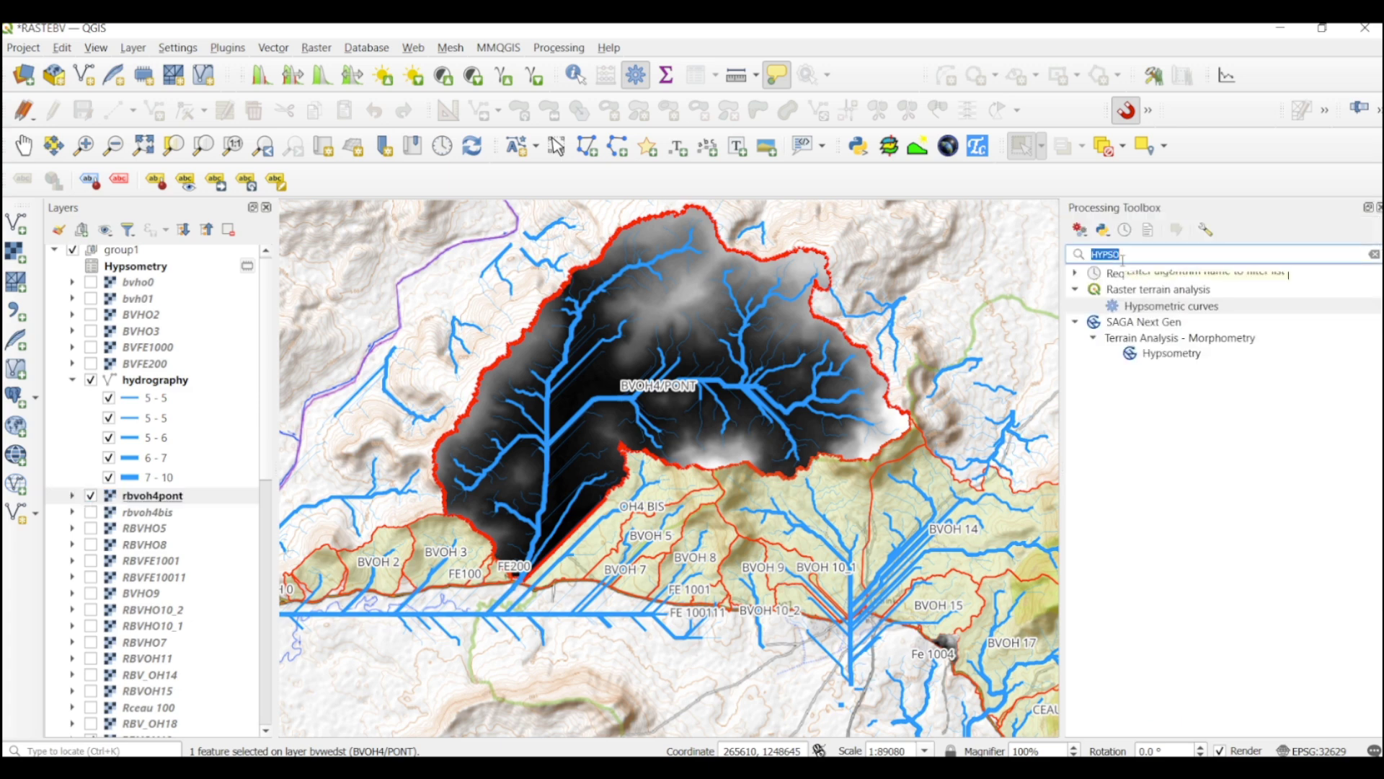
pyautogui.doubleClick(1163, 310)
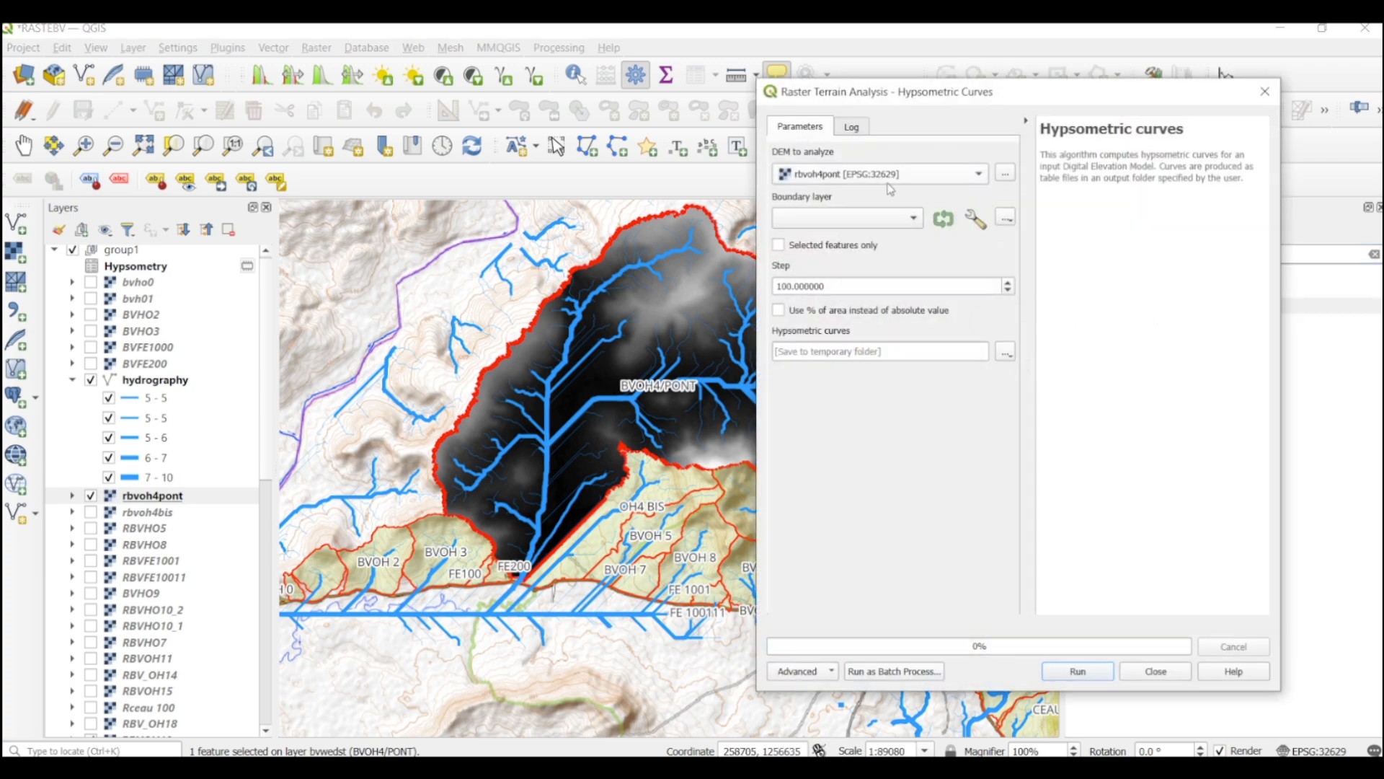
# Step: Compute the hypsometric curve for rbvoh4pont with boundary bvwedst, selected features only, step 5, and area as a percentage
pyautogui.click(839, 224)
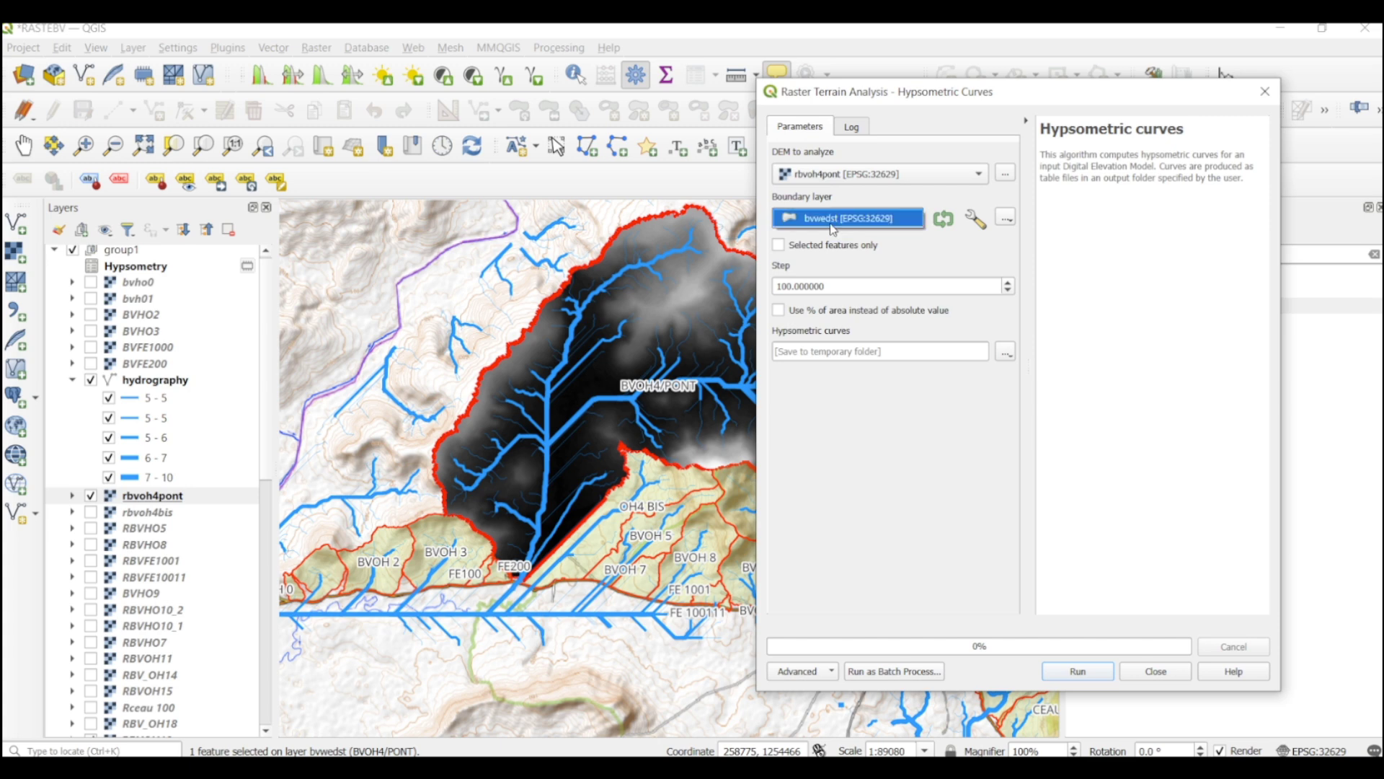
pyautogui.click(778, 246)
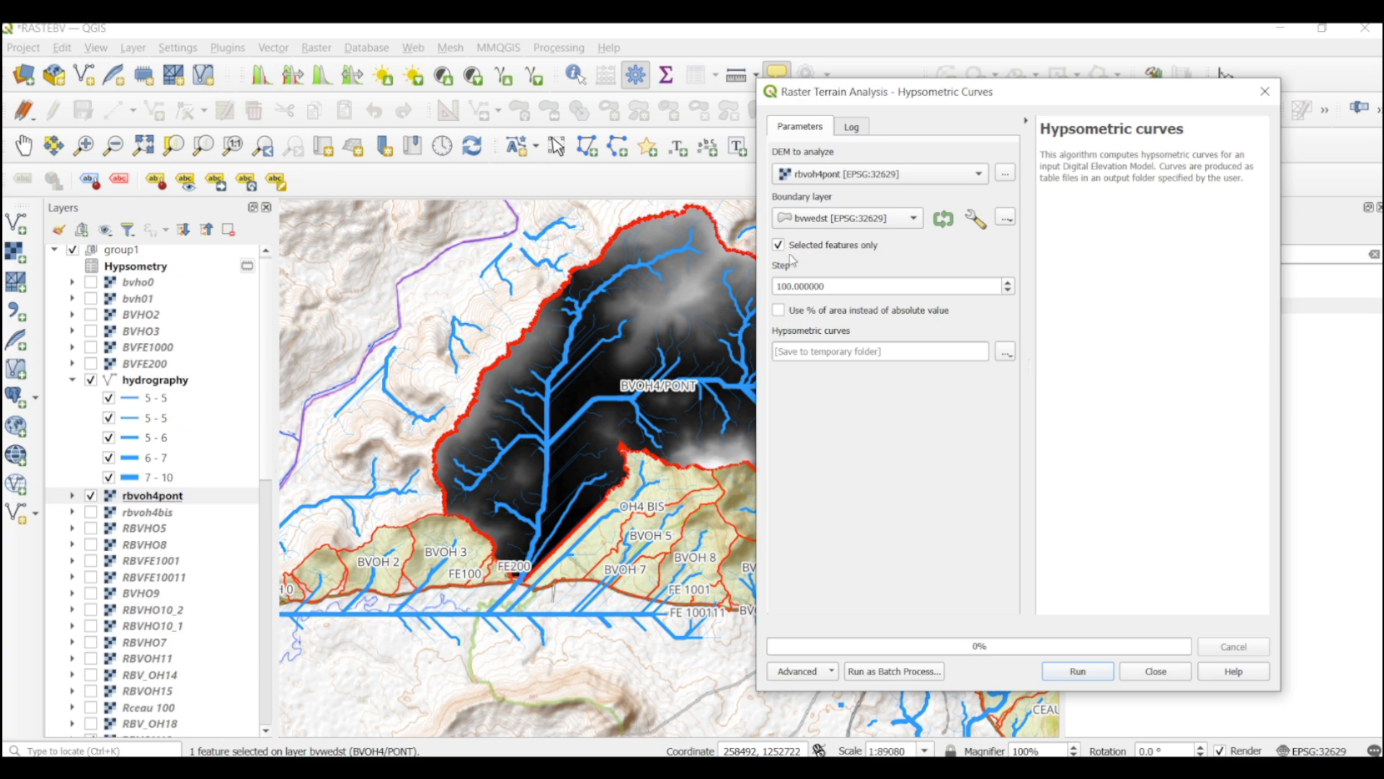
pyautogui.doubleClick(865, 291)
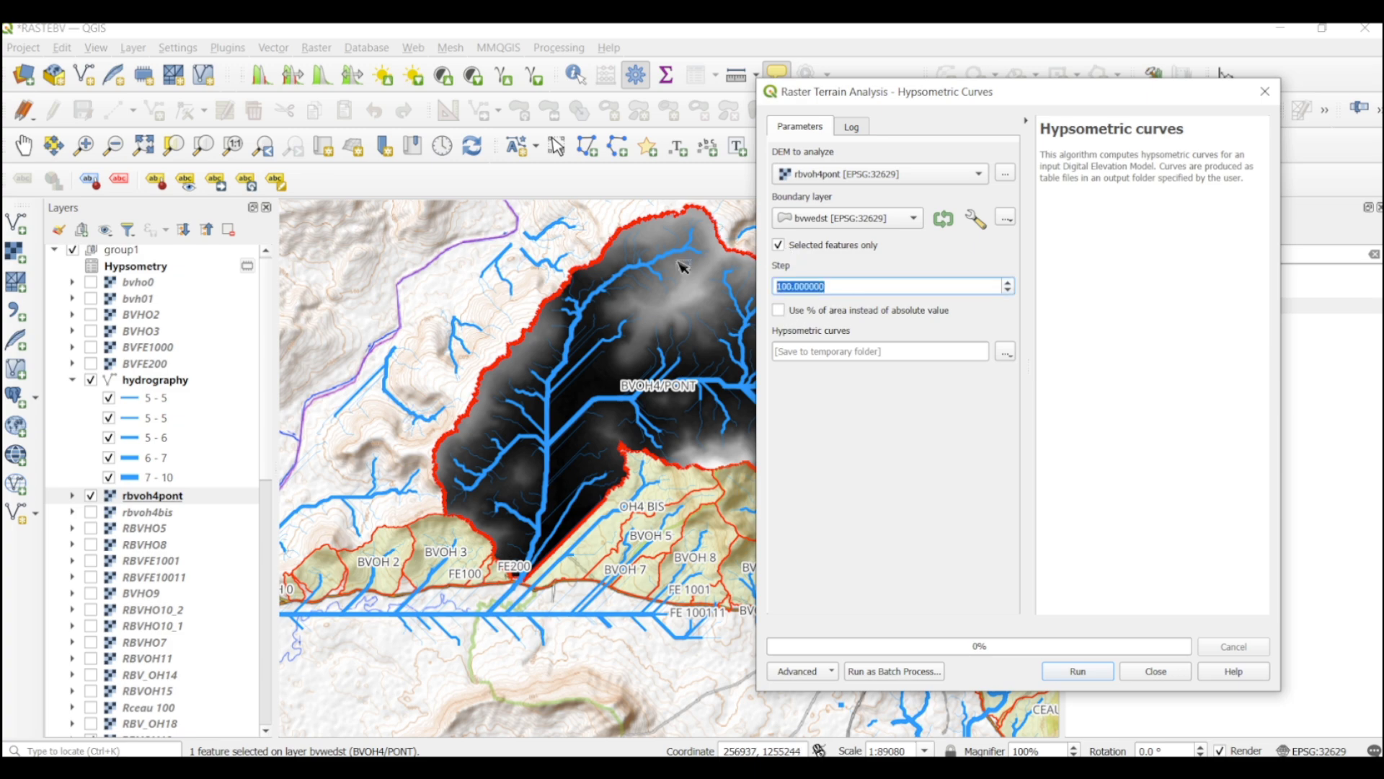
pyautogui.write('5')
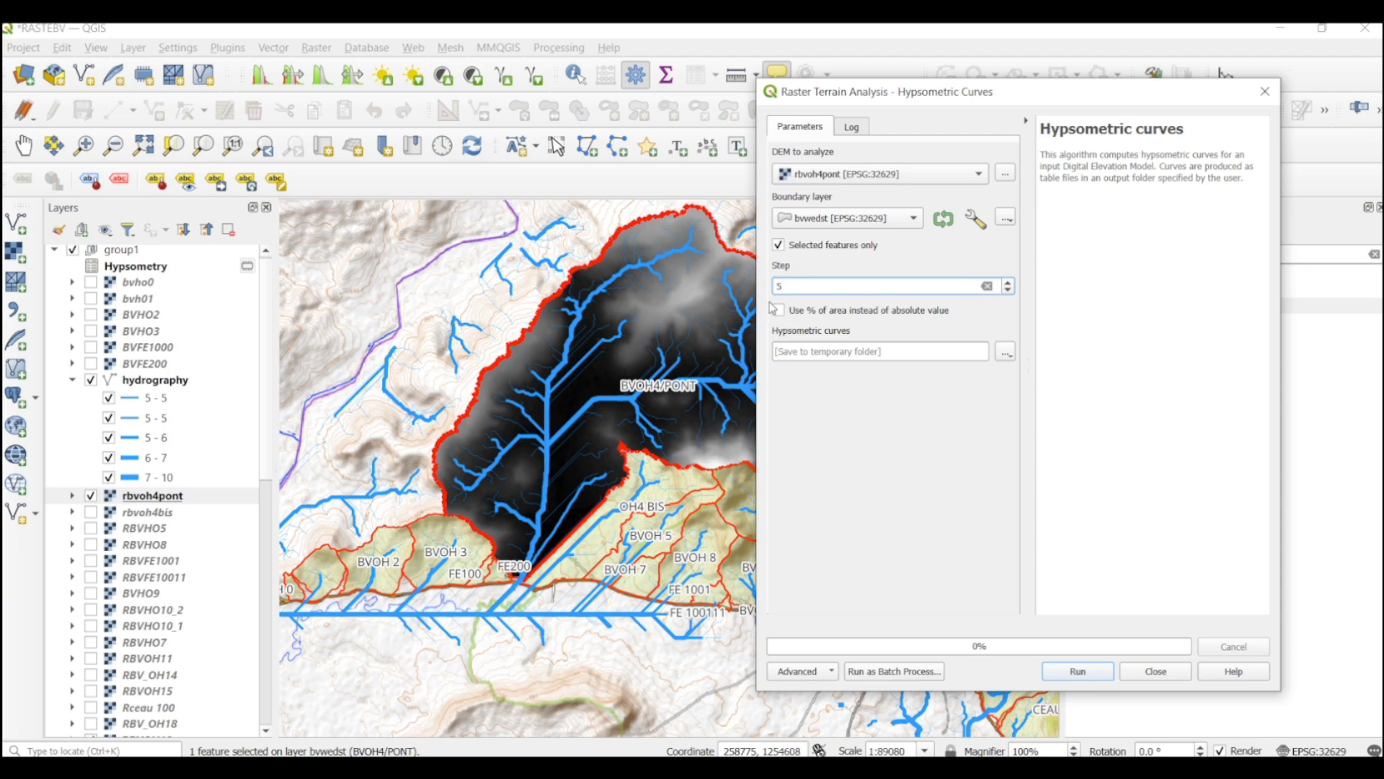
pyautogui.click(1081, 674)
# Step: Open histogram_bvwedst_22.csv from the tool's output folder in Excel and select the Area values
pyautogui.click(875, 452)
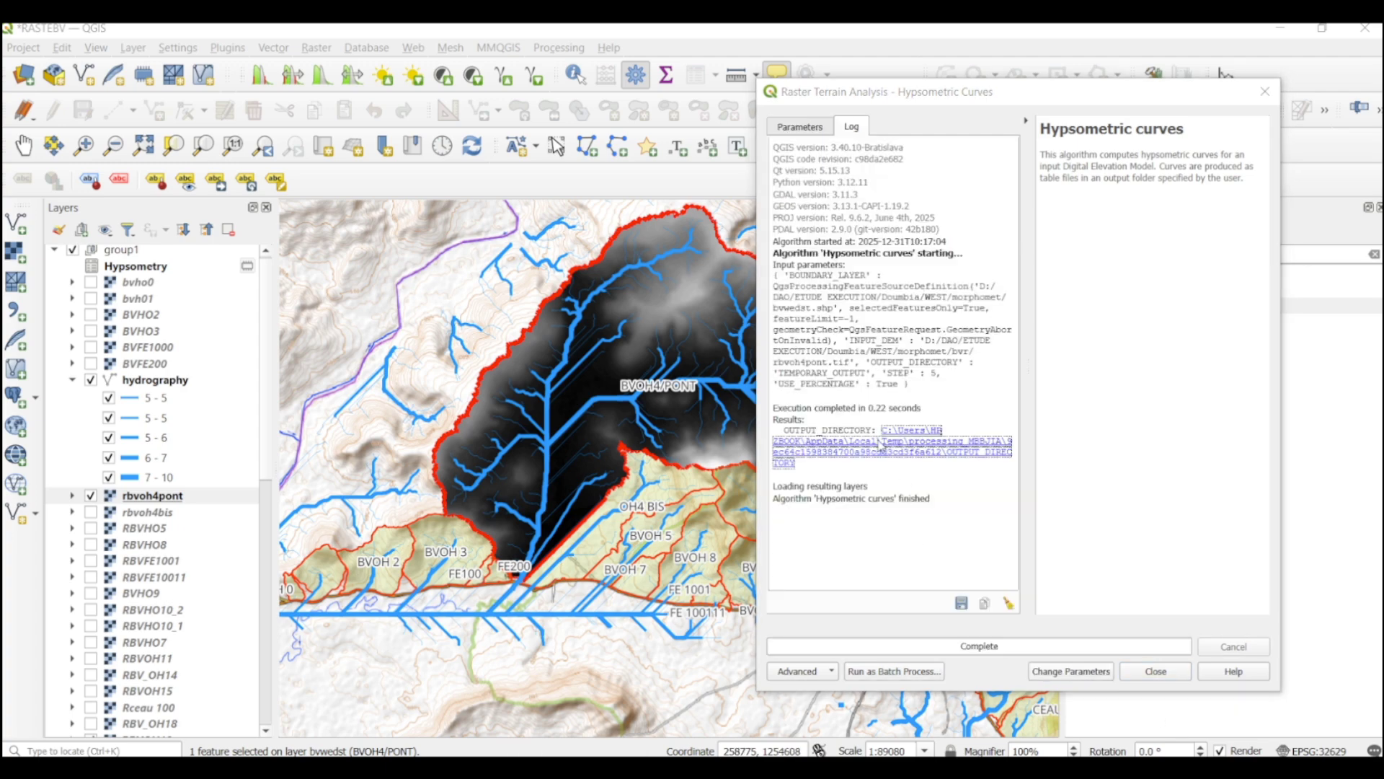
pyautogui.doubleClick(342, 232)
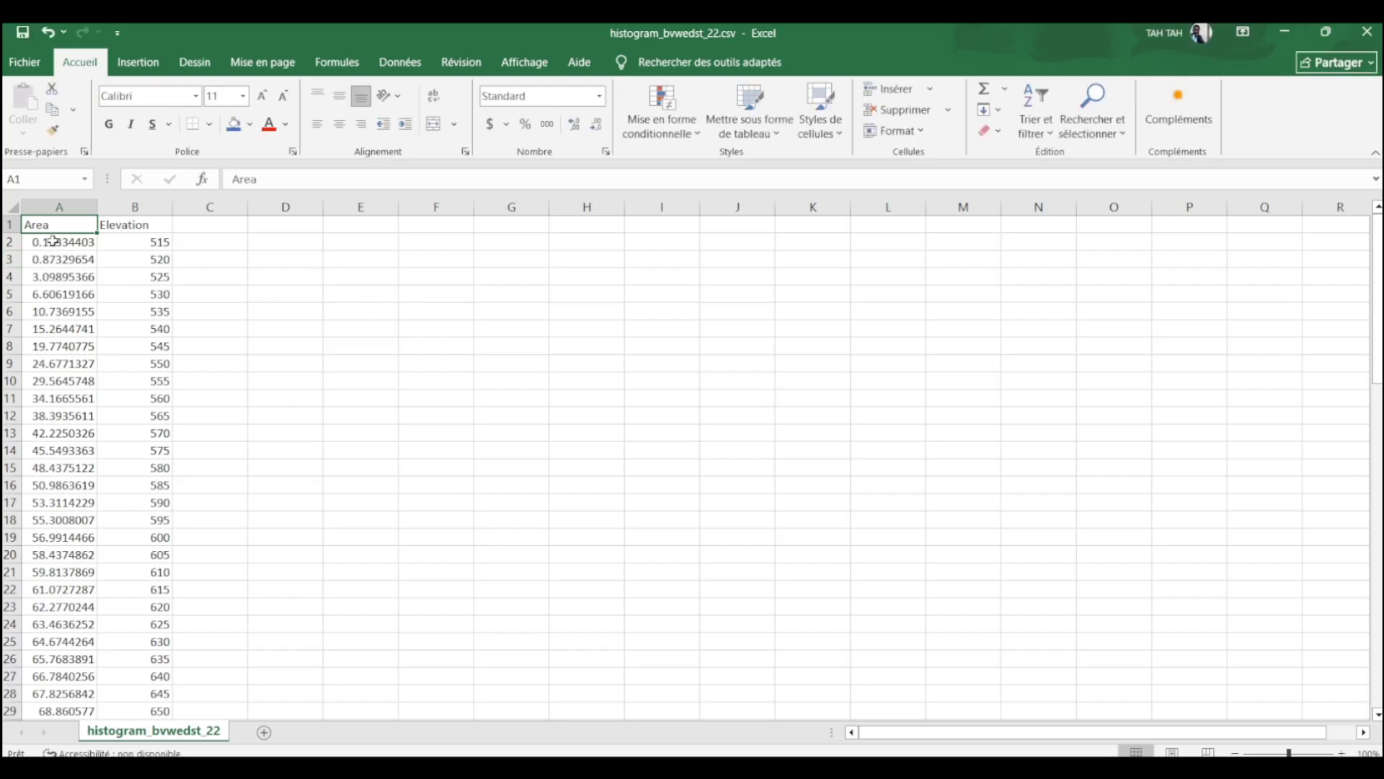
pyautogui.moveTo(52, 242); pyautogui.dragTo(56, 721)
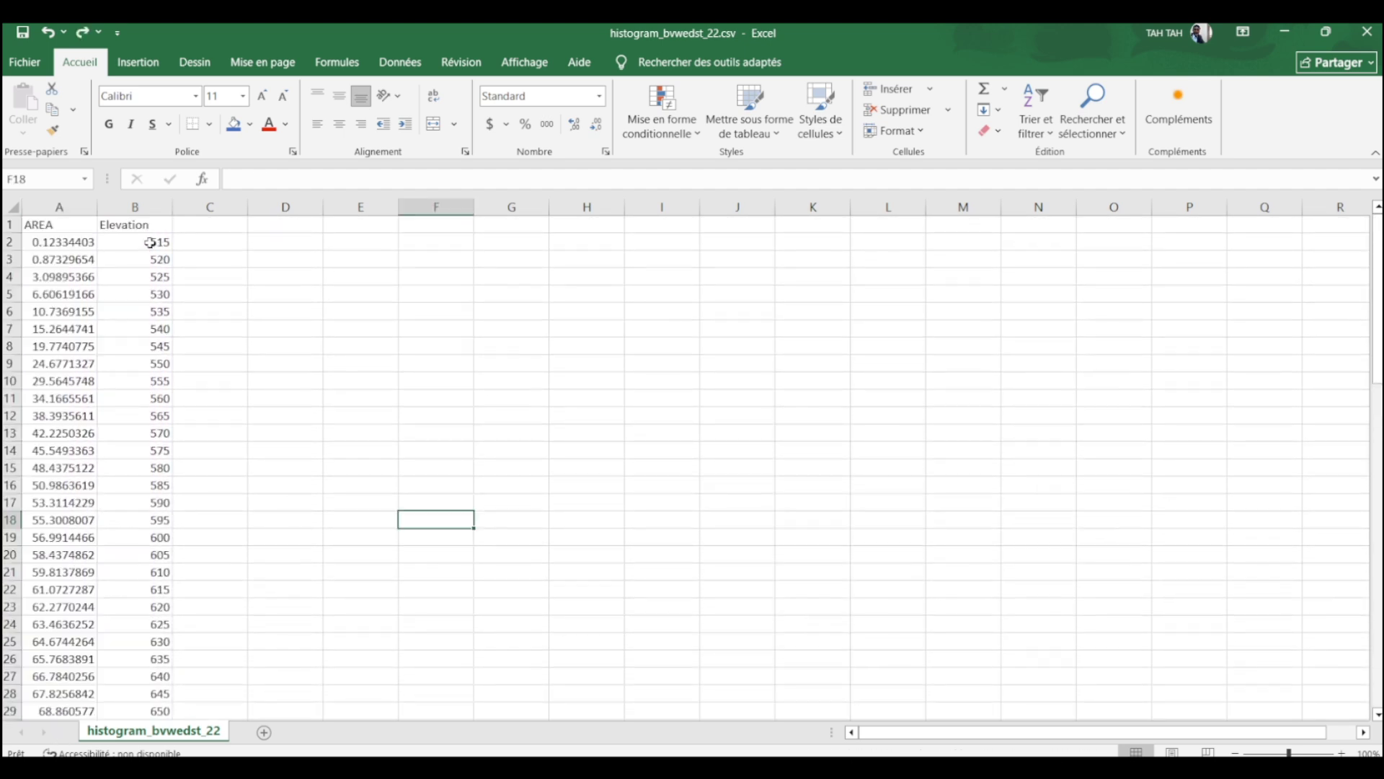
# Step: Sort only the Elevation values from largest to smallest, without extending the selection to the Area column
pyautogui.moveTo(144, 244); pyautogui.dragTo(156, 694)
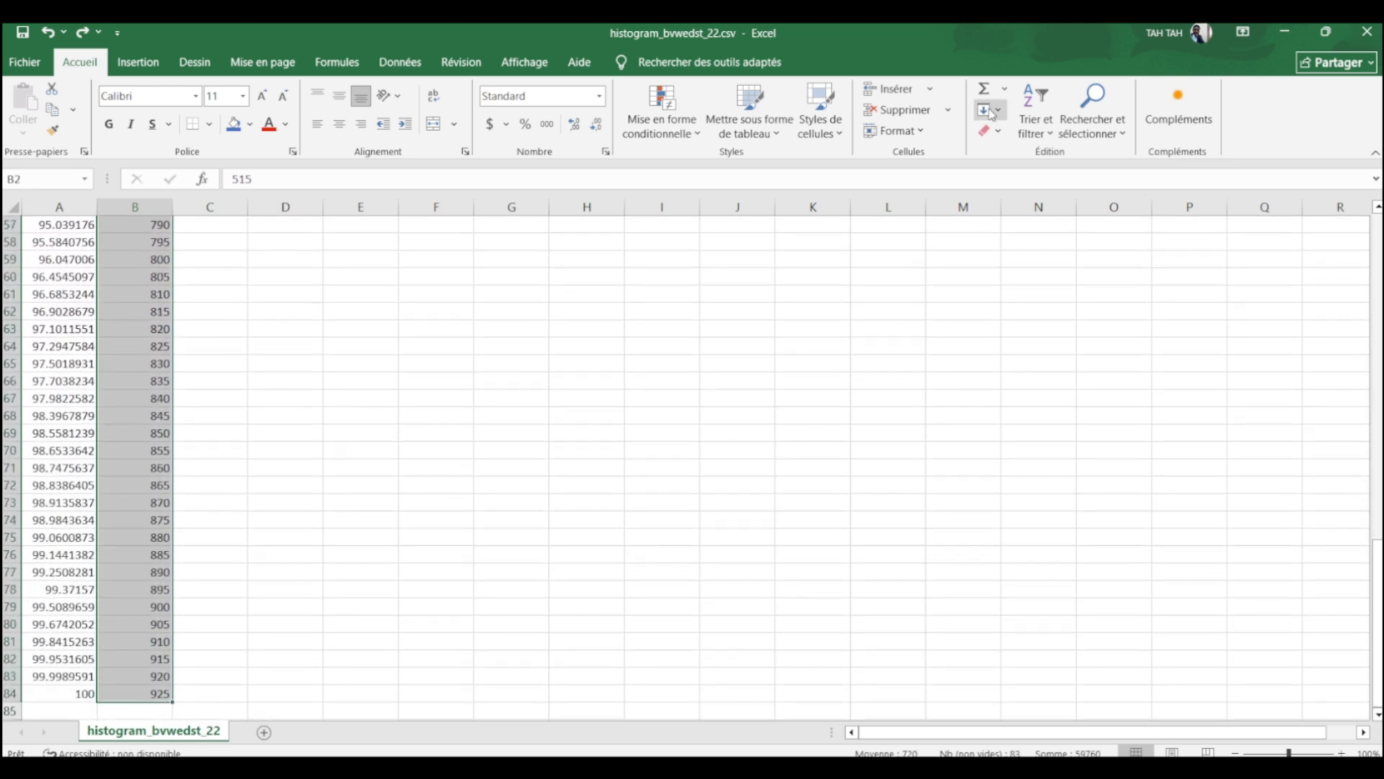
pyautogui.click(1041, 117)
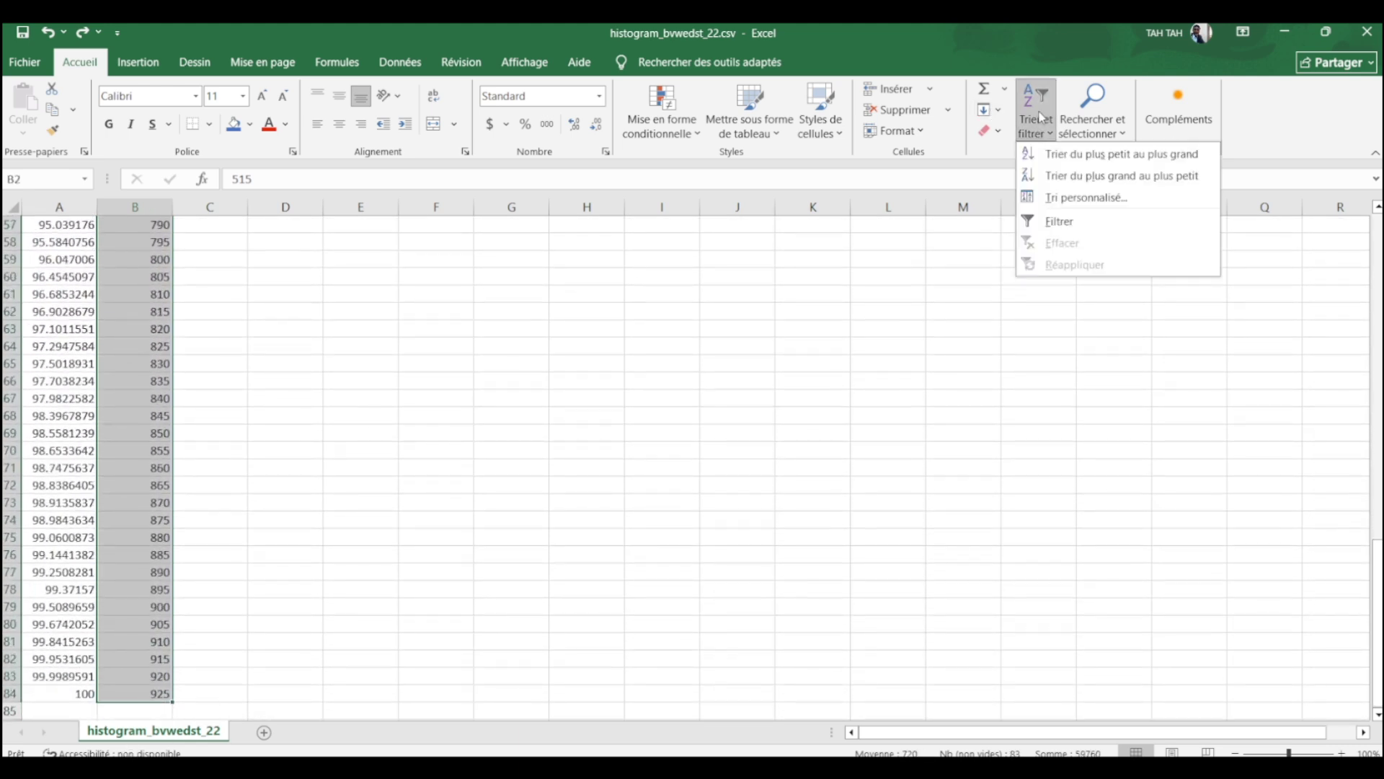
pyautogui.click(1074, 181)
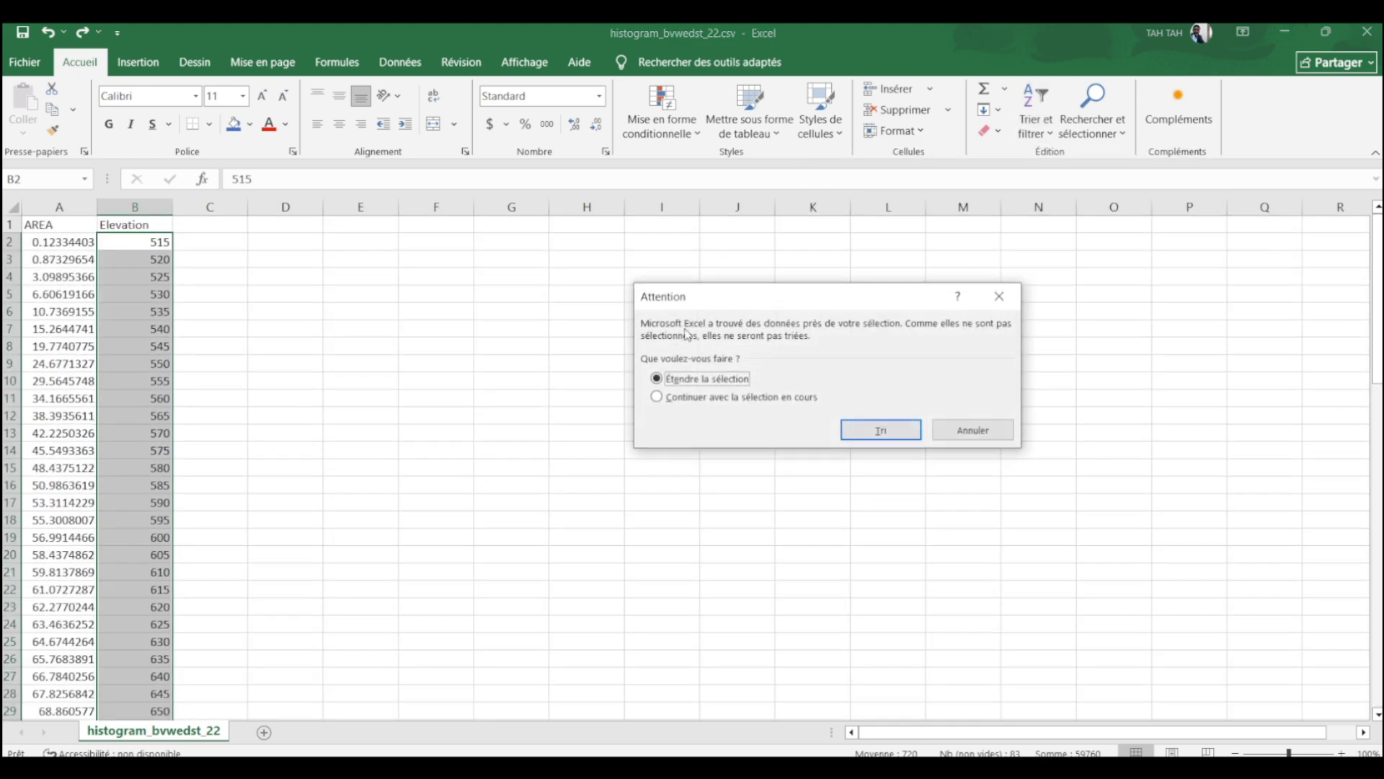
pyautogui.click(720, 397)
pyautogui.click(881, 430)
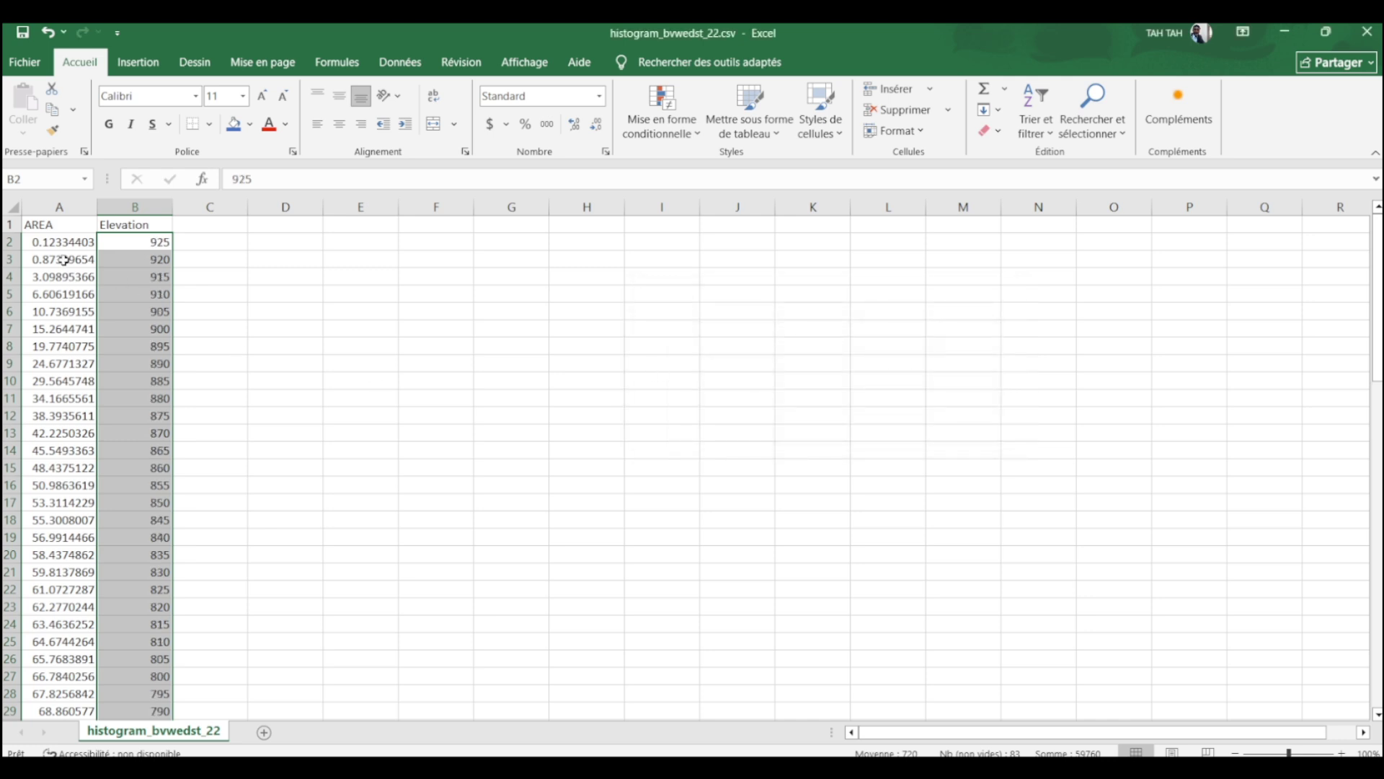
# Step: Insert a scatter chart with straight lines and no markers from the area and elevation values in A2:B84
pyautogui.moveTo(61, 243); pyautogui.dragTo(173, 683)
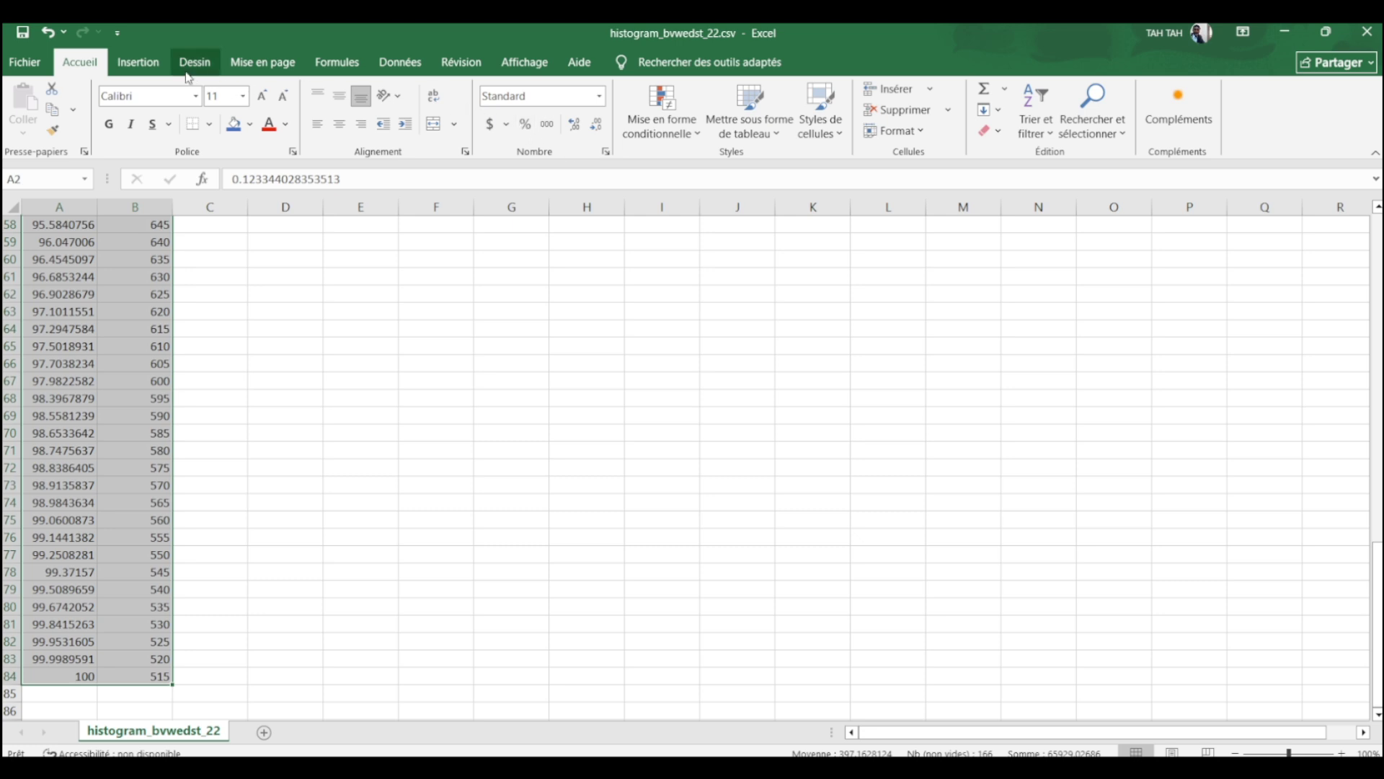
pyautogui.click(137, 62)
pyautogui.click(572, 132)
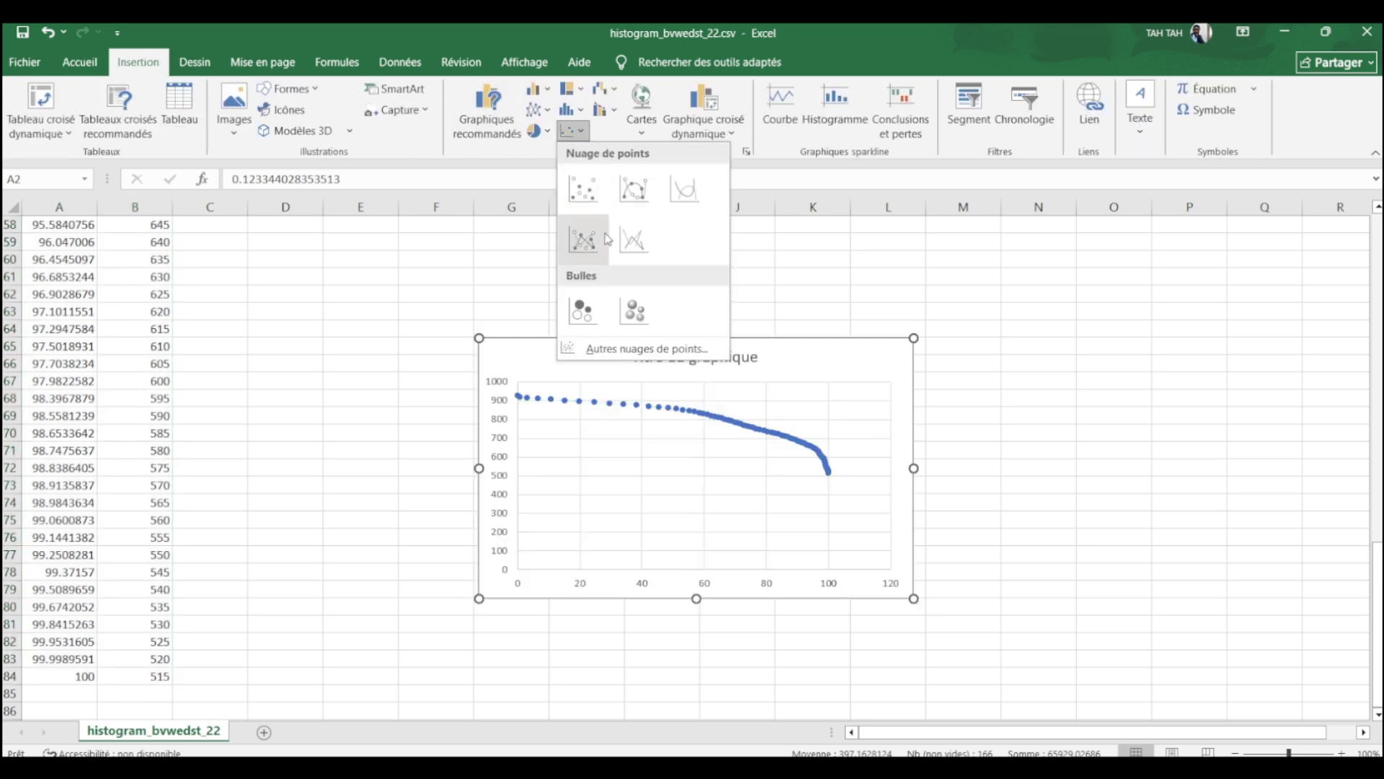
pyautogui.click(637, 250)
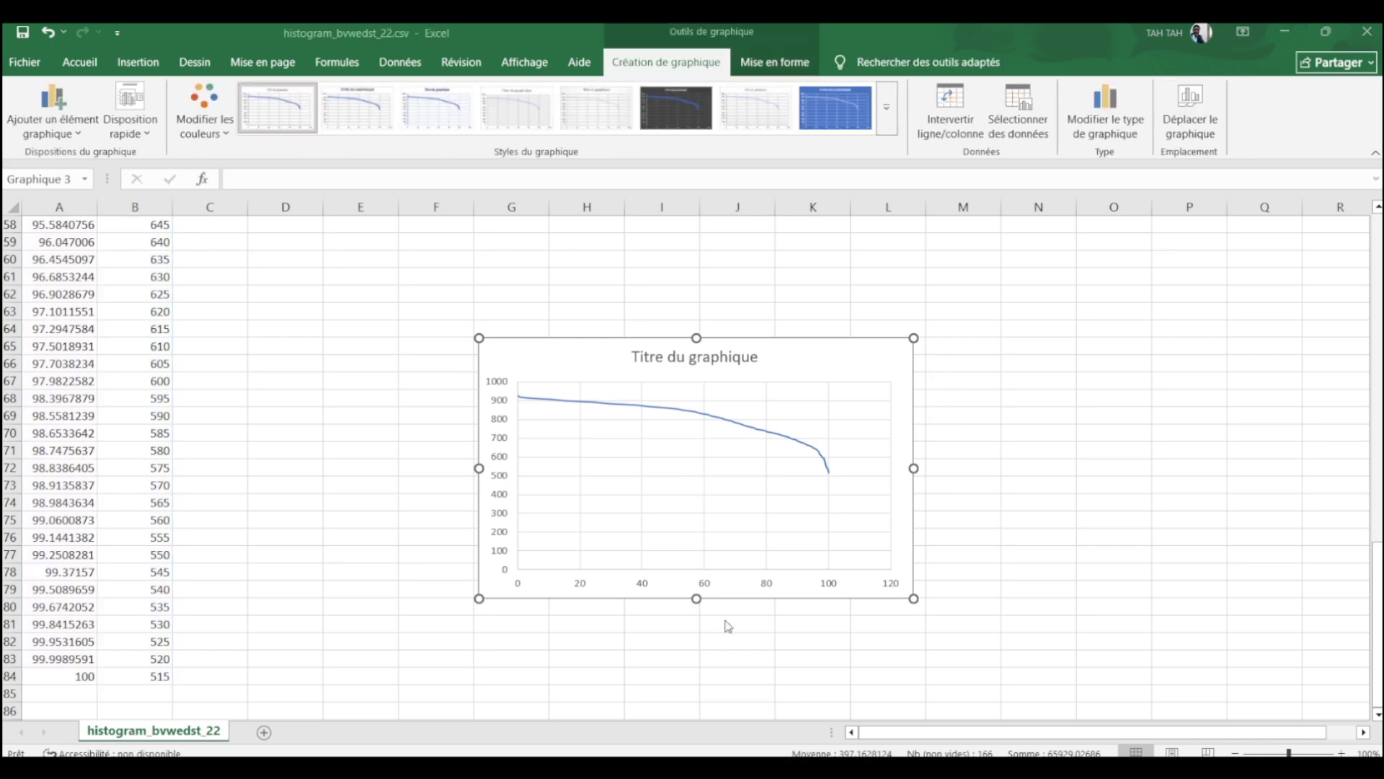
# Step: Set the chart's vertical axis minimum to 500 and close the axis formatting
pyautogui.click(613, 356)
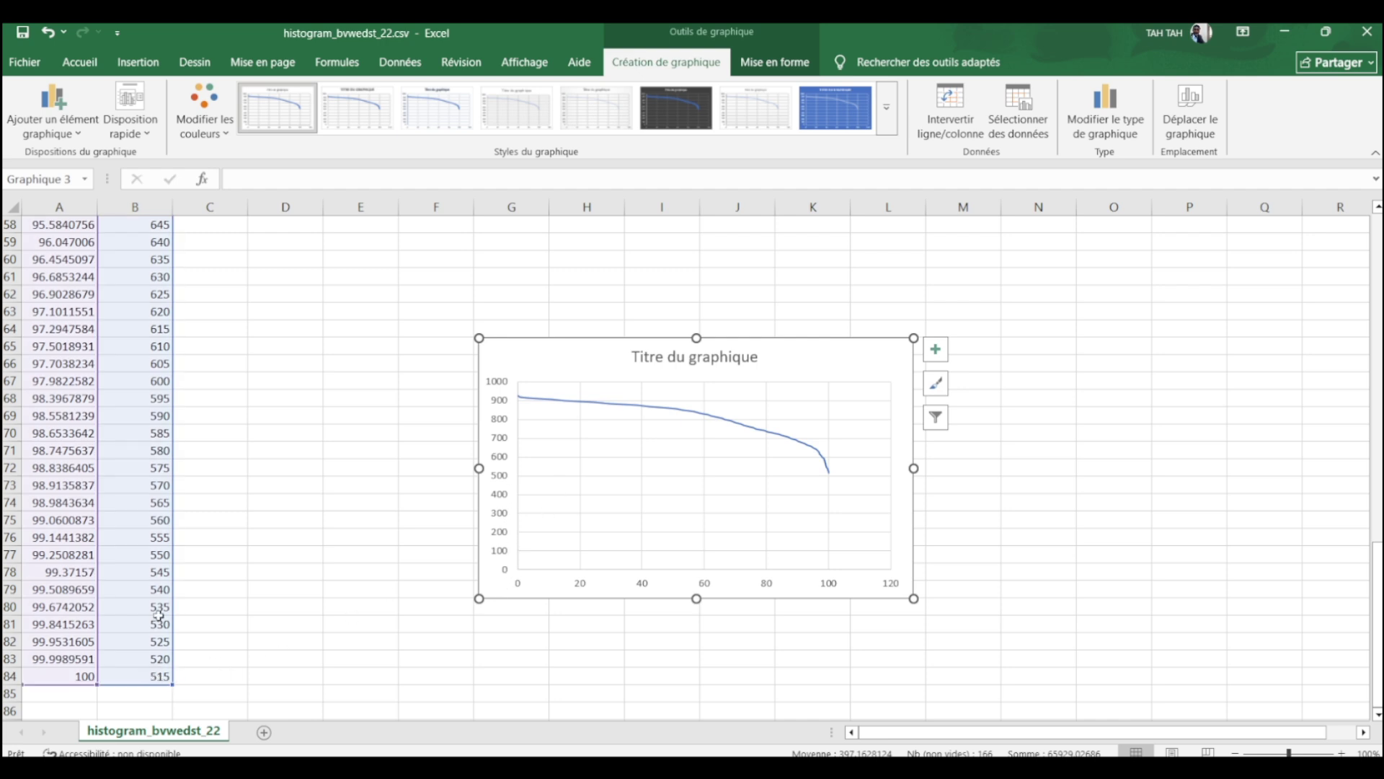
pyautogui.rightClick(838, 361)
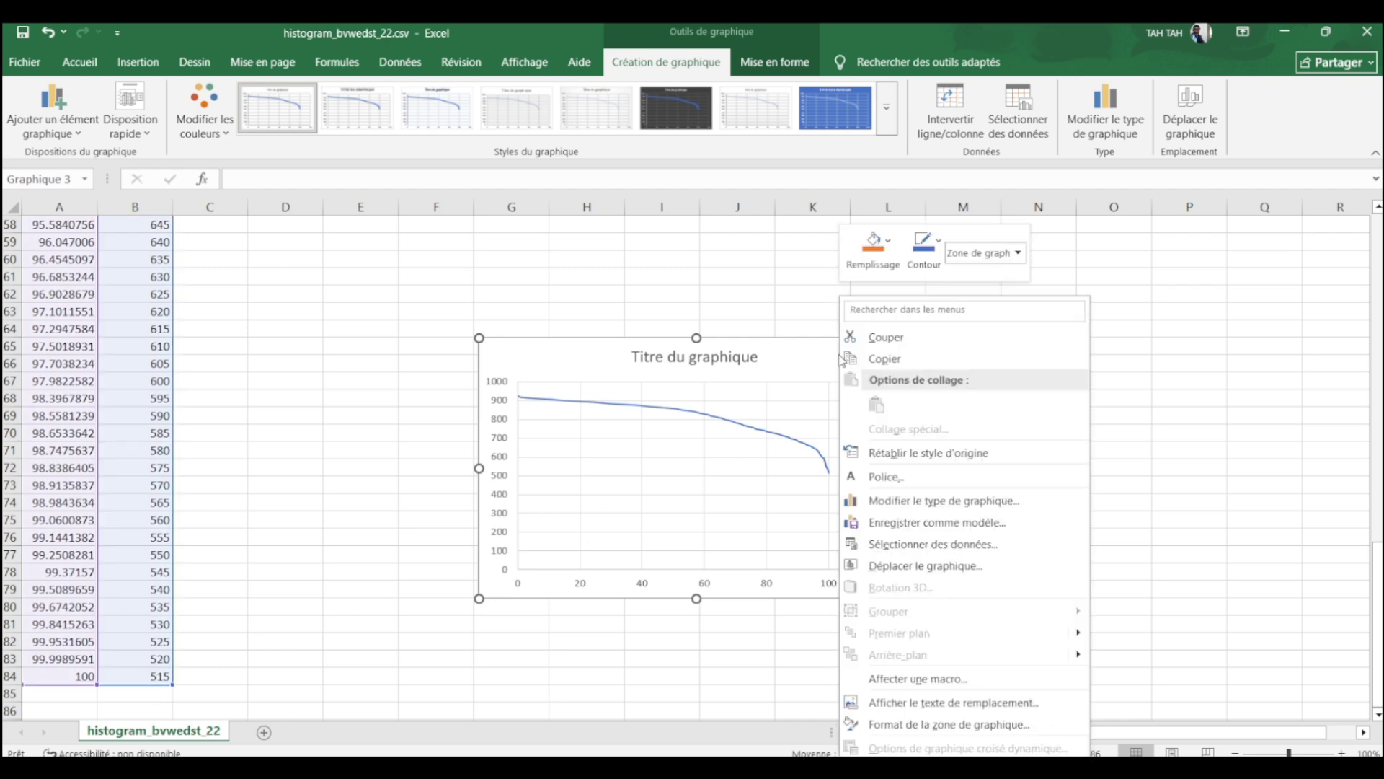
pyautogui.click(945, 724)
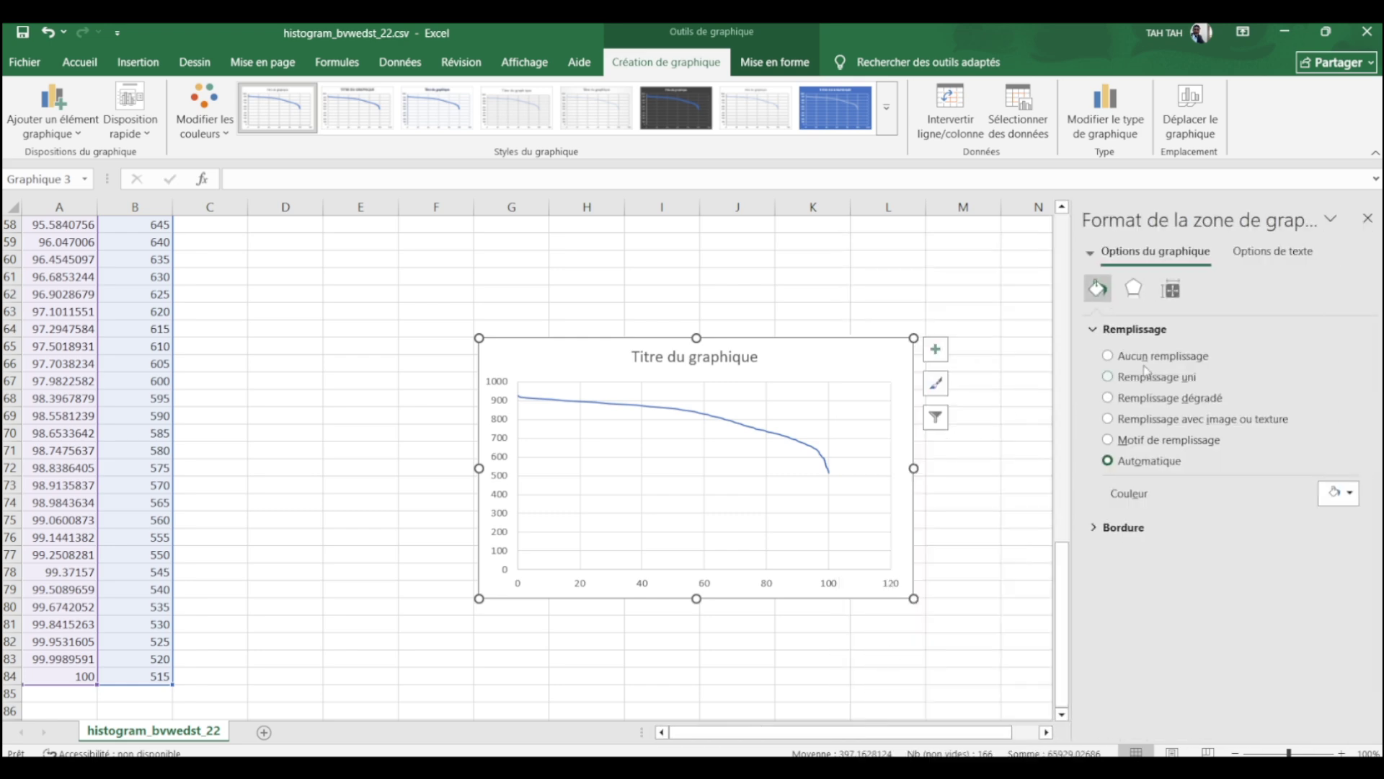
pyautogui.click(1089, 252)
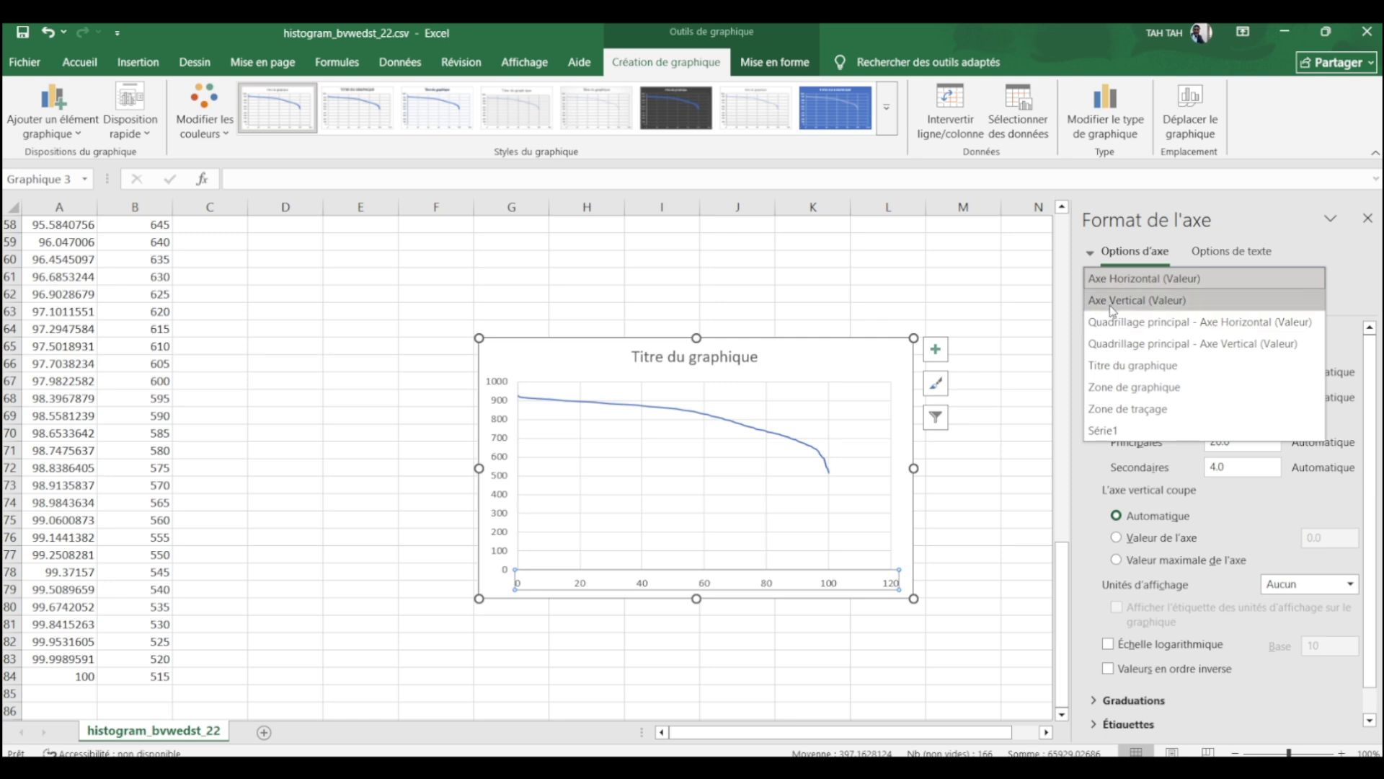
pyautogui.click(1116, 297)
pyautogui.click(1218, 370)
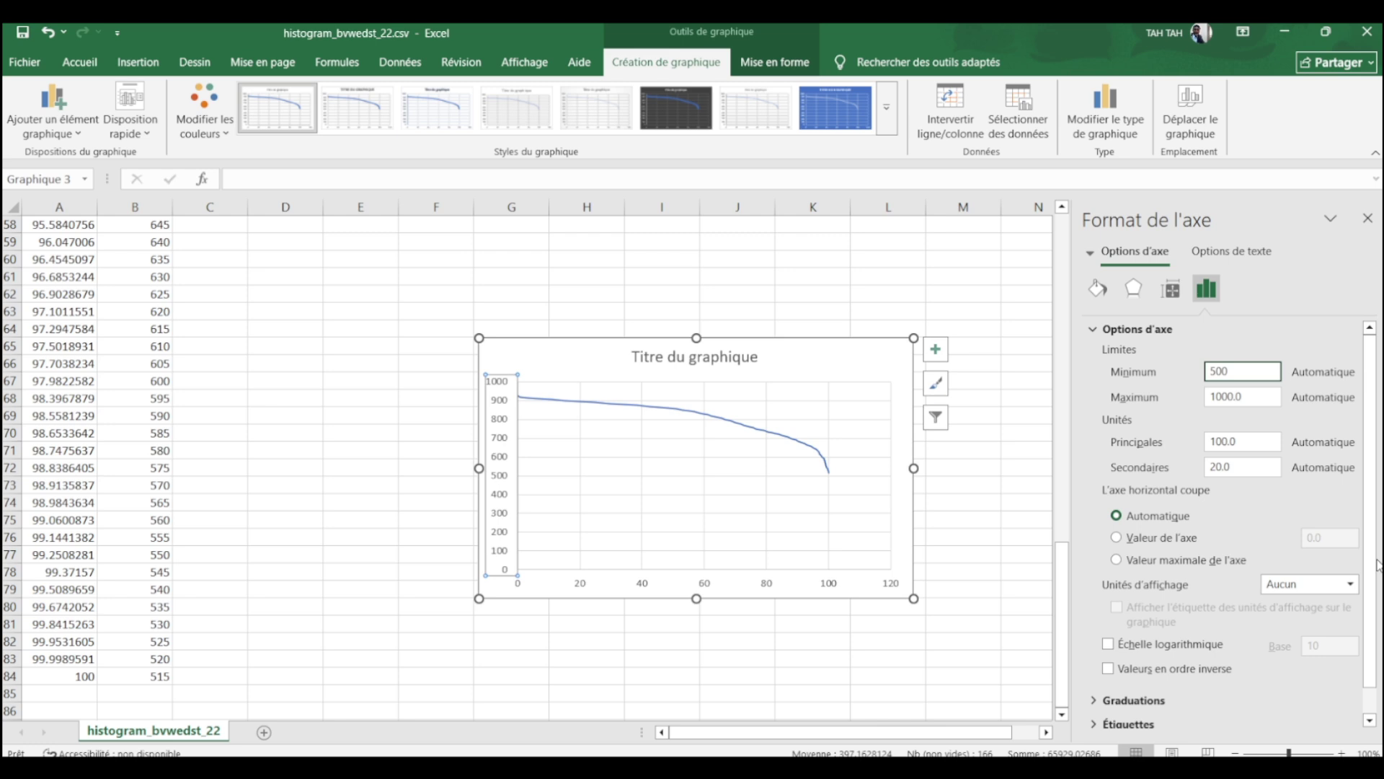
pyautogui.press('Tab')
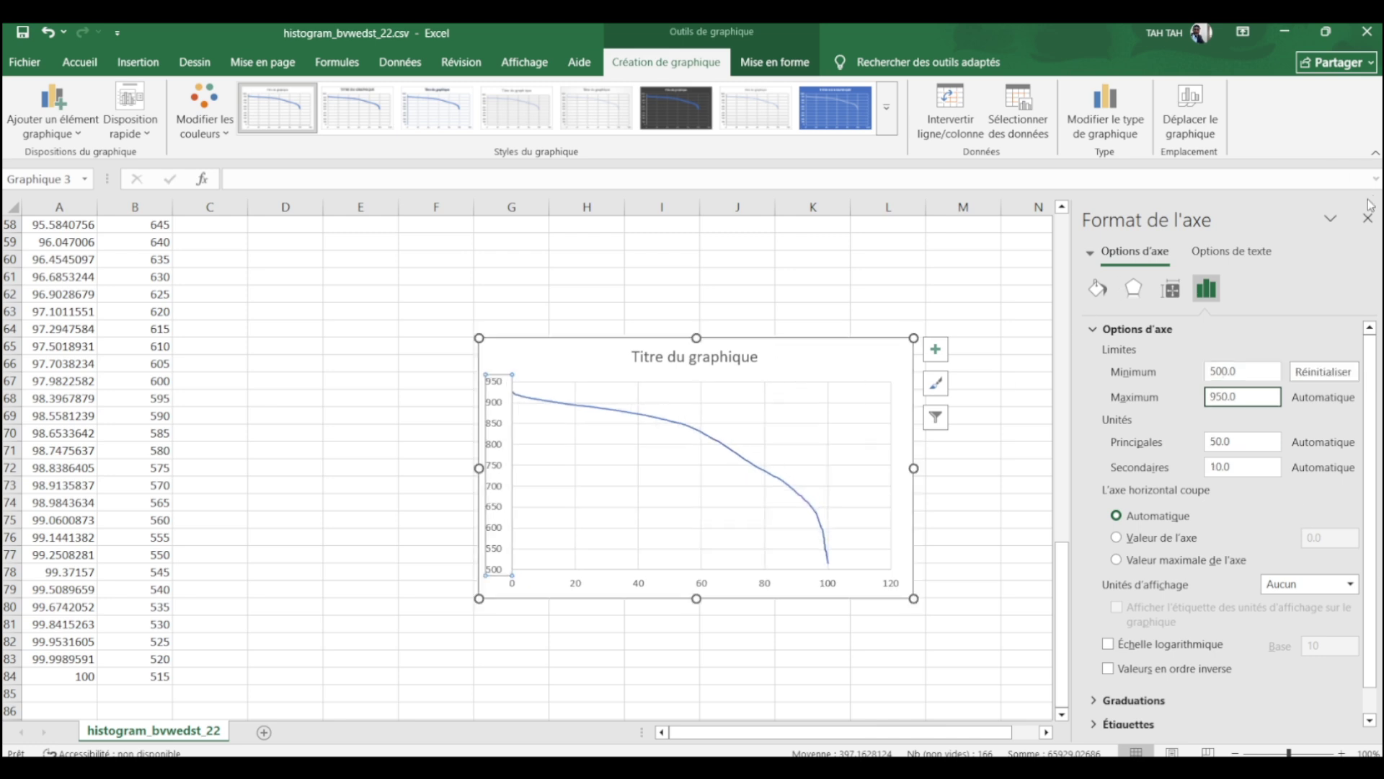
pyautogui.click(1368, 218)
# Step: Move the hypsometric chart up the sheet to sit beside the first rows of the area and elevation data, around rows 14 to 28
pyautogui.moveTo(624, 357); pyautogui.dragTo(786, 307)
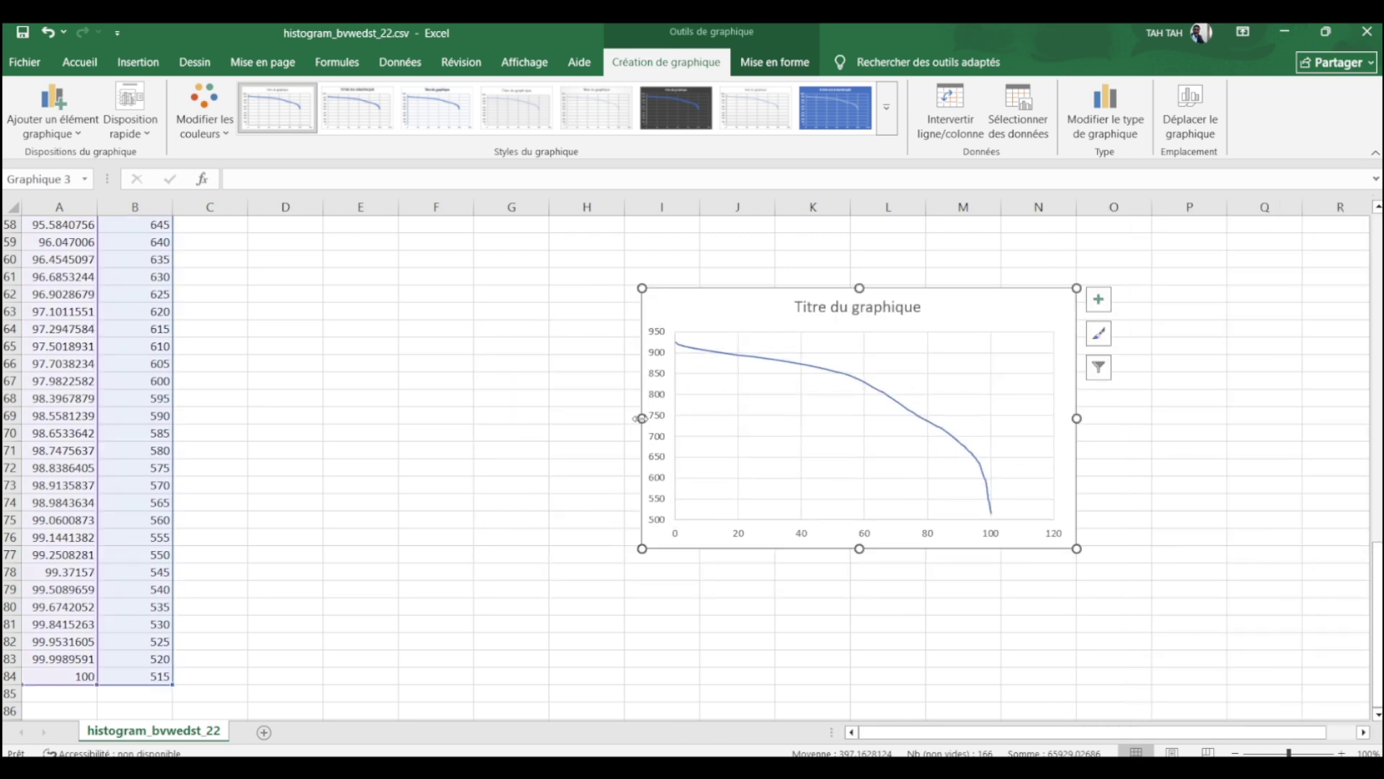
pyautogui.scroll(7, 215, 550)
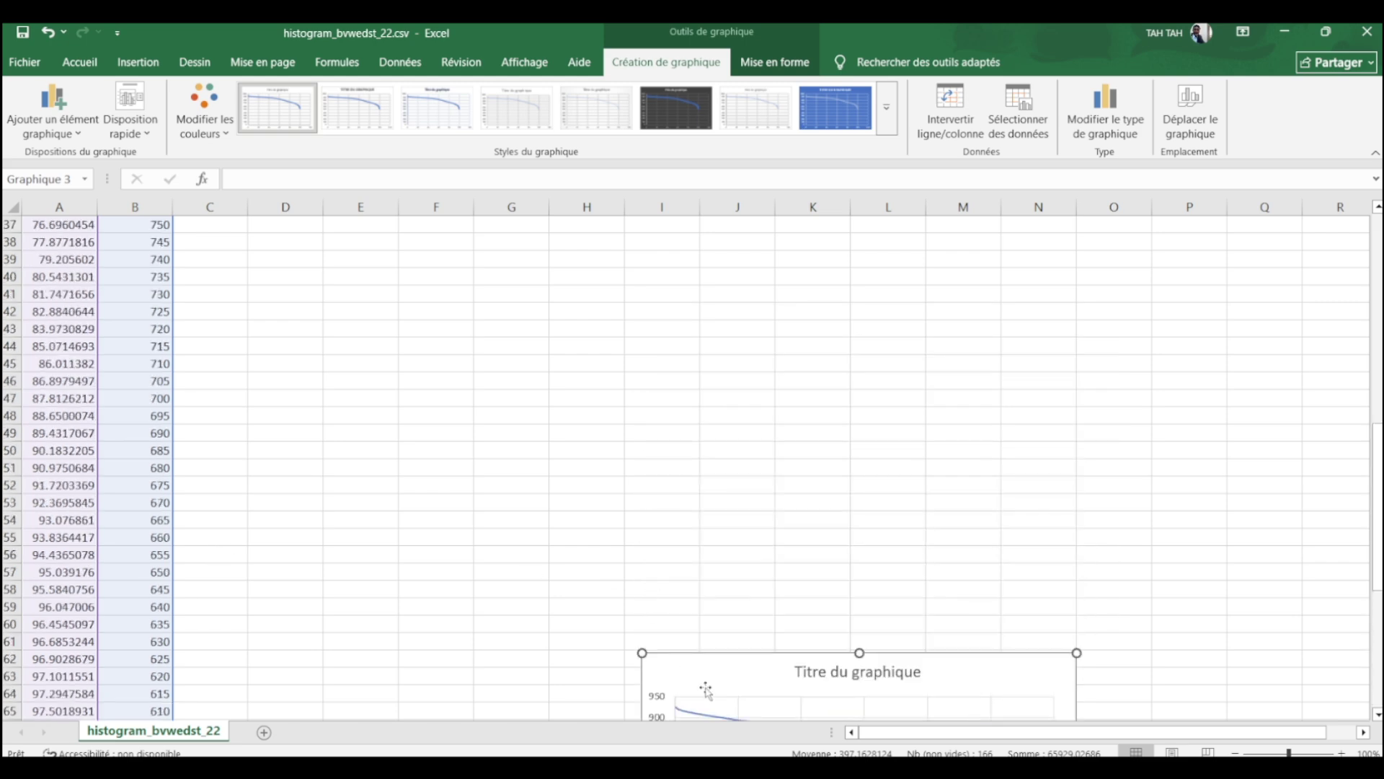
pyautogui.moveTo(706, 690); pyautogui.dragTo(706, 321)
pyautogui.scroll(3, 706, 321)
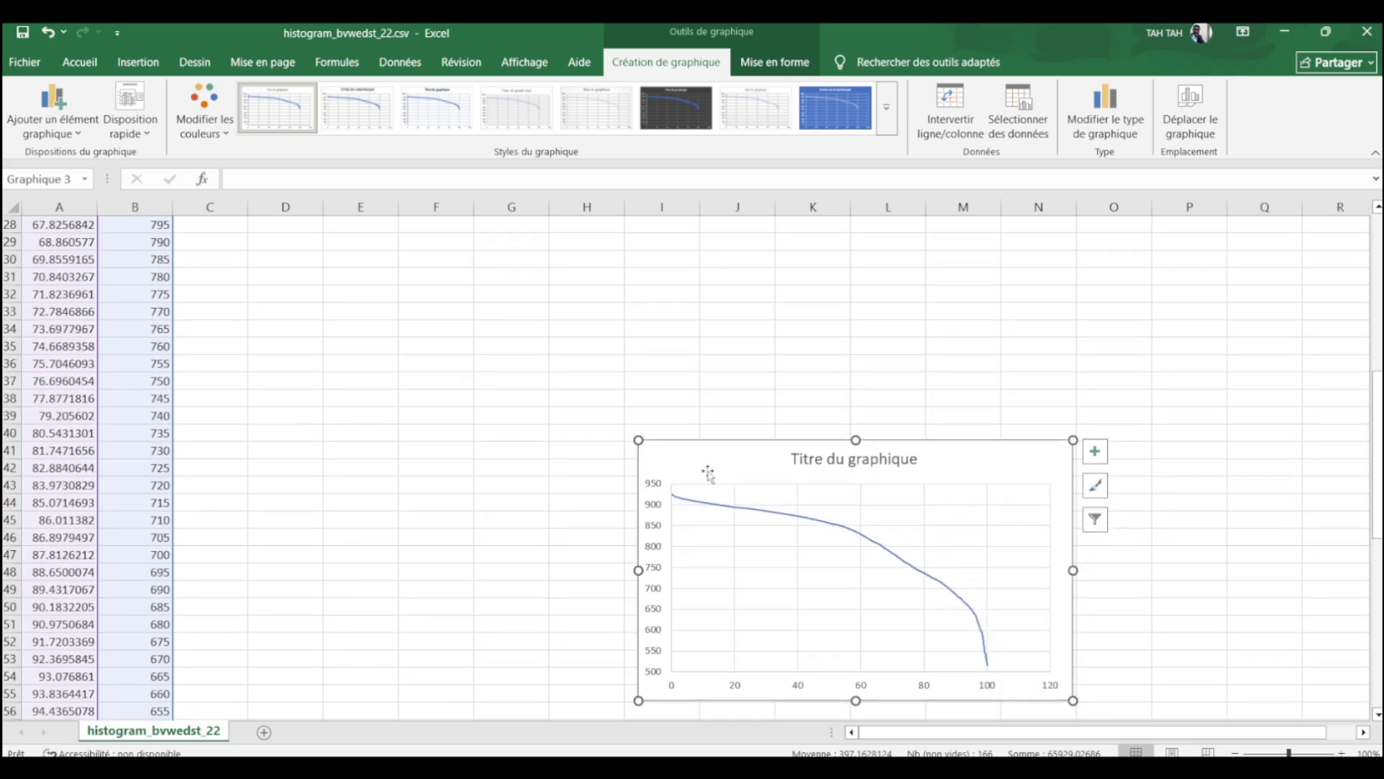
pyautogui.moveTo(708, 472); pyautogui.dragTo(635, 332)
pyautogui.scroll(3, 355, 435)
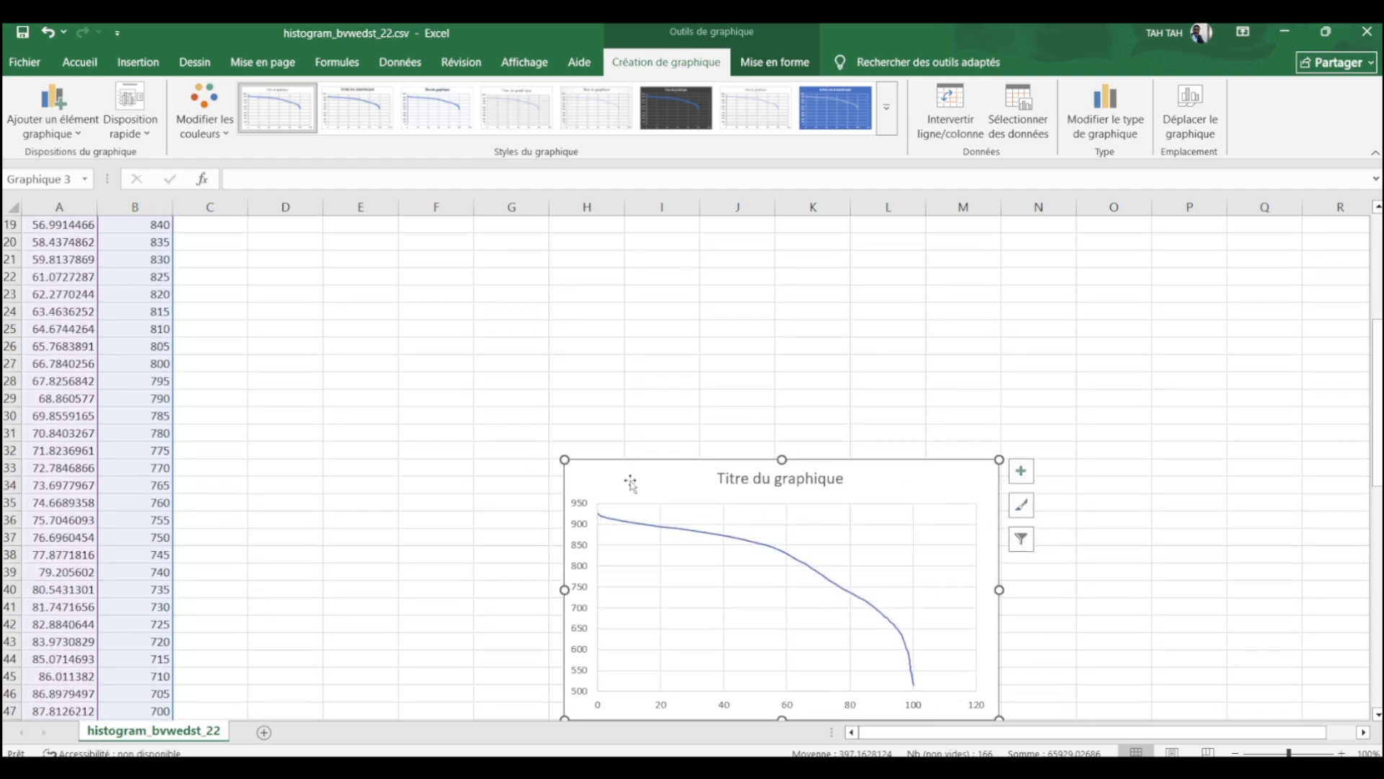
pyautogui.moveTo(631, 483); pyautogui.dragTo(549, 291)
pyautogui.scroll(3, 278, 357)
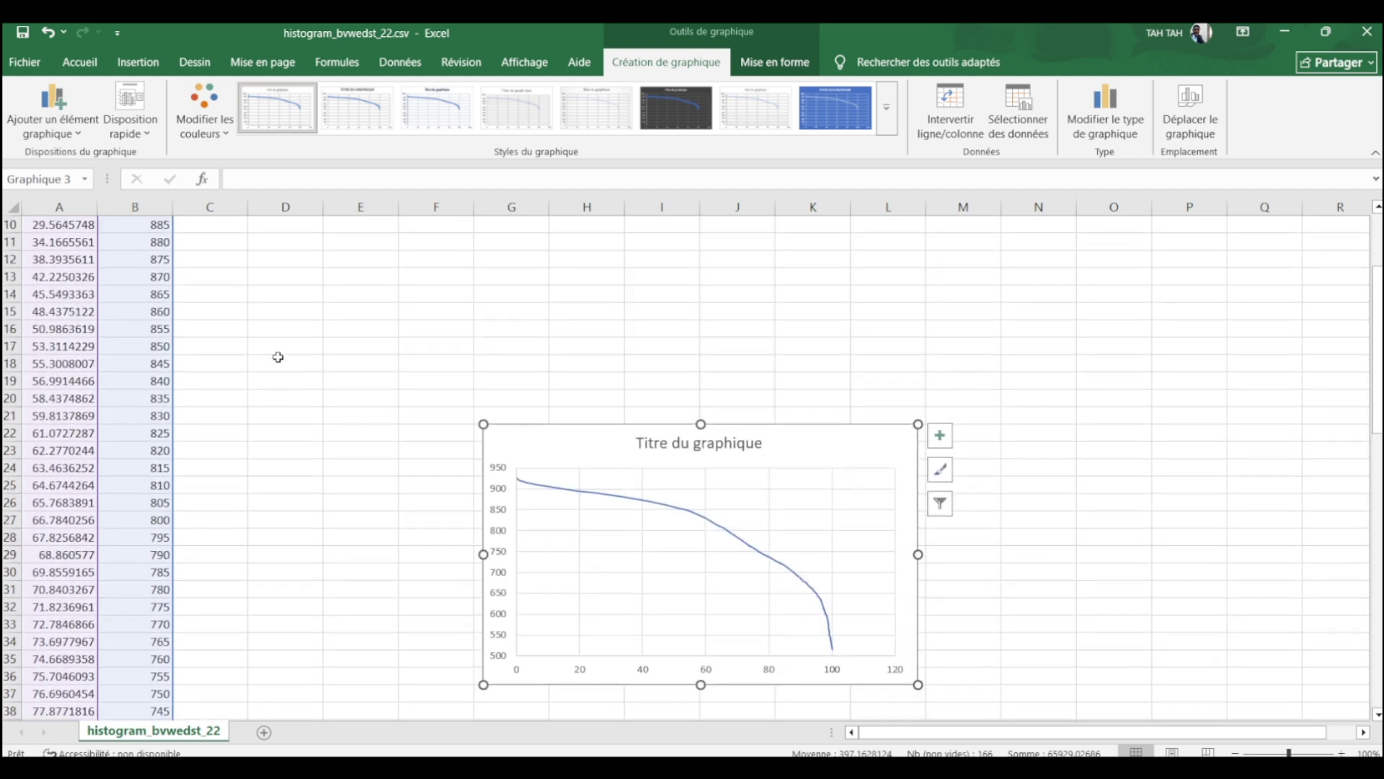
pyautogui.moveTo(516, 448); pyautogui.dragTo(474, 317)
pyautogui.scroll(3, 186, 273)
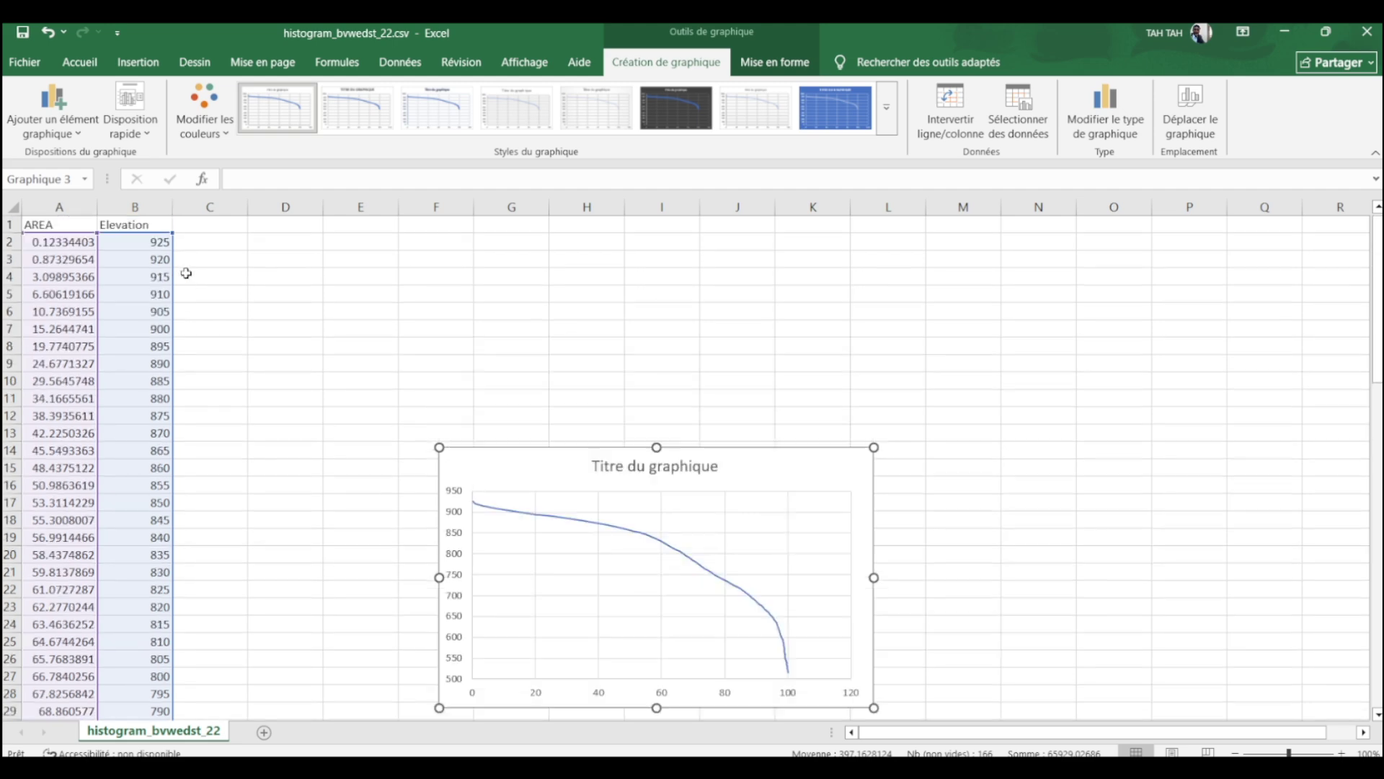
pyautogui.click(217, 260)
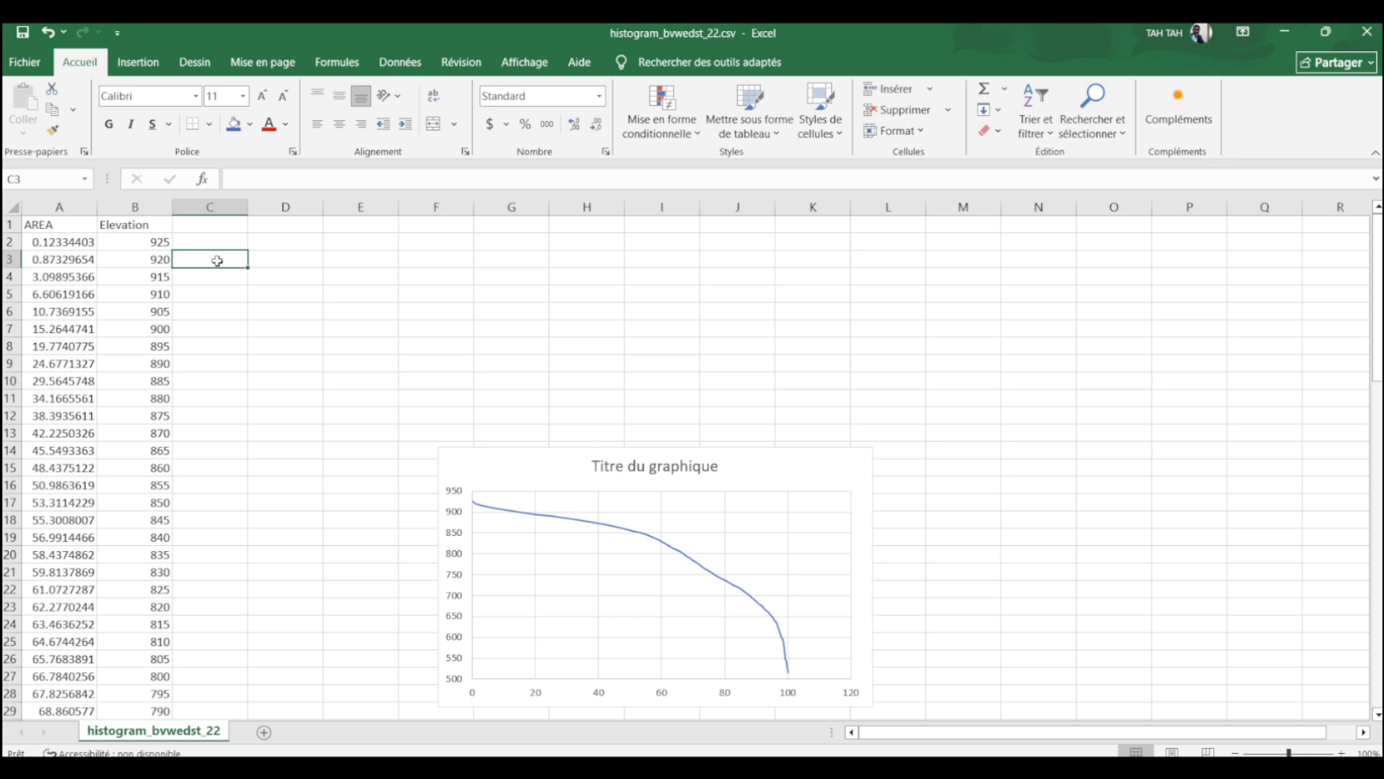
pyautogui.write('+PRE')
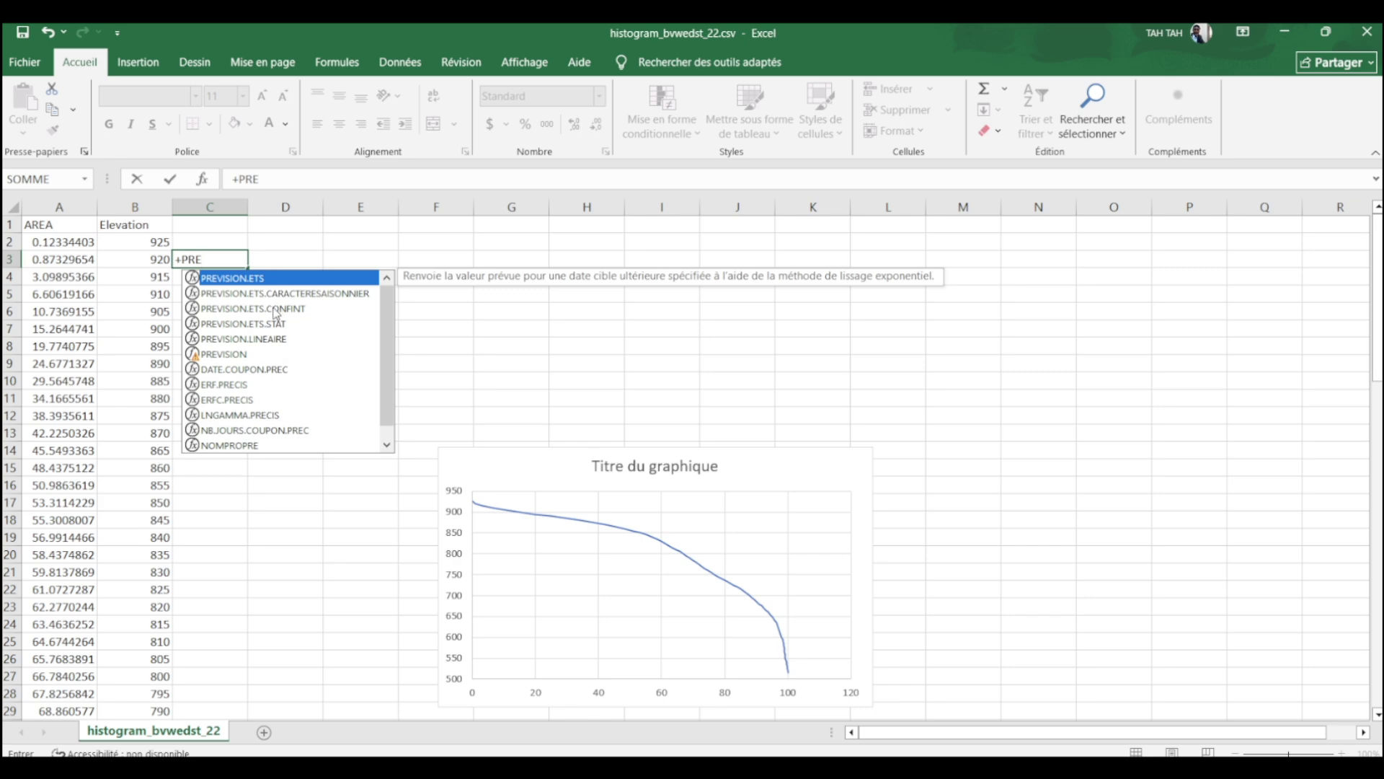
pyautogui.click(262, 337)
pyautogui.doubleClick(262, 336)
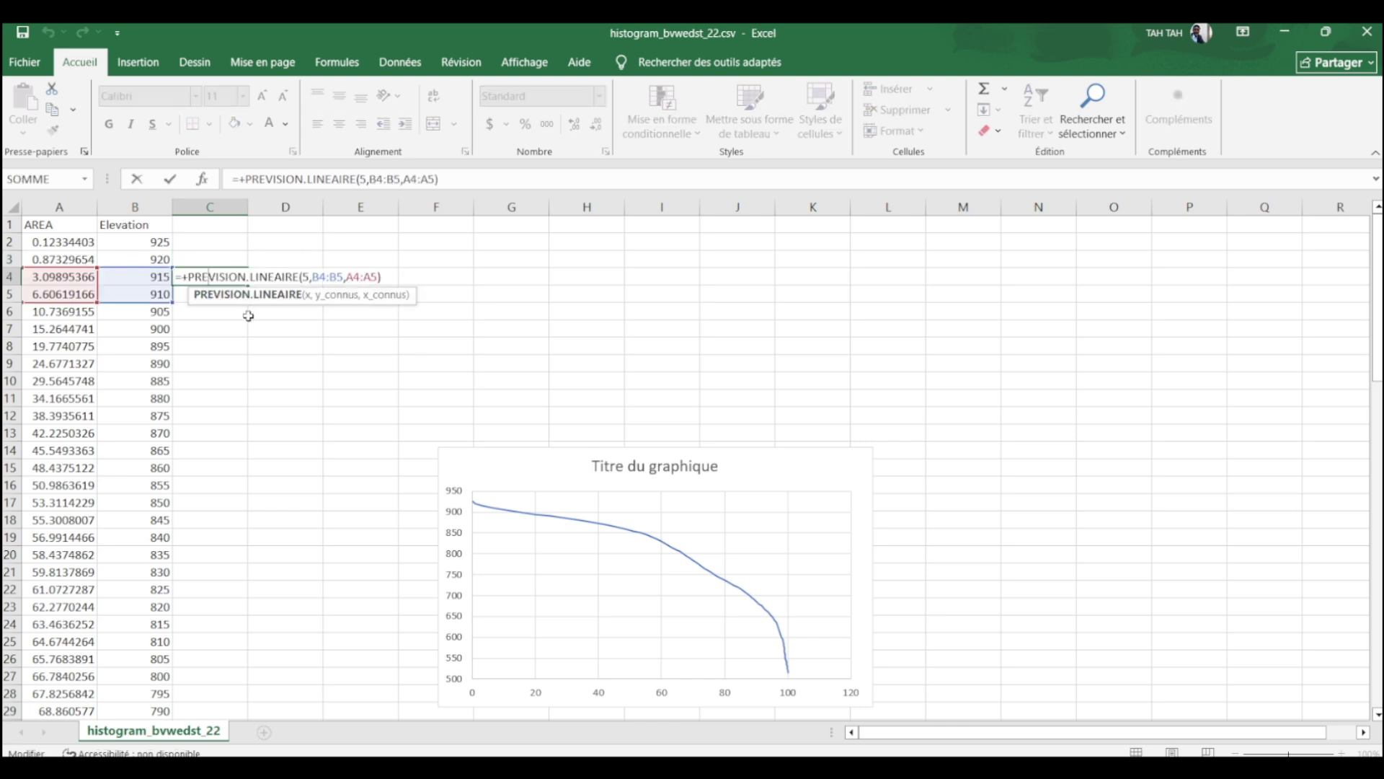
pyautogui.hotkey('ctrl', 'Return')
pyautogui.press('Delete')
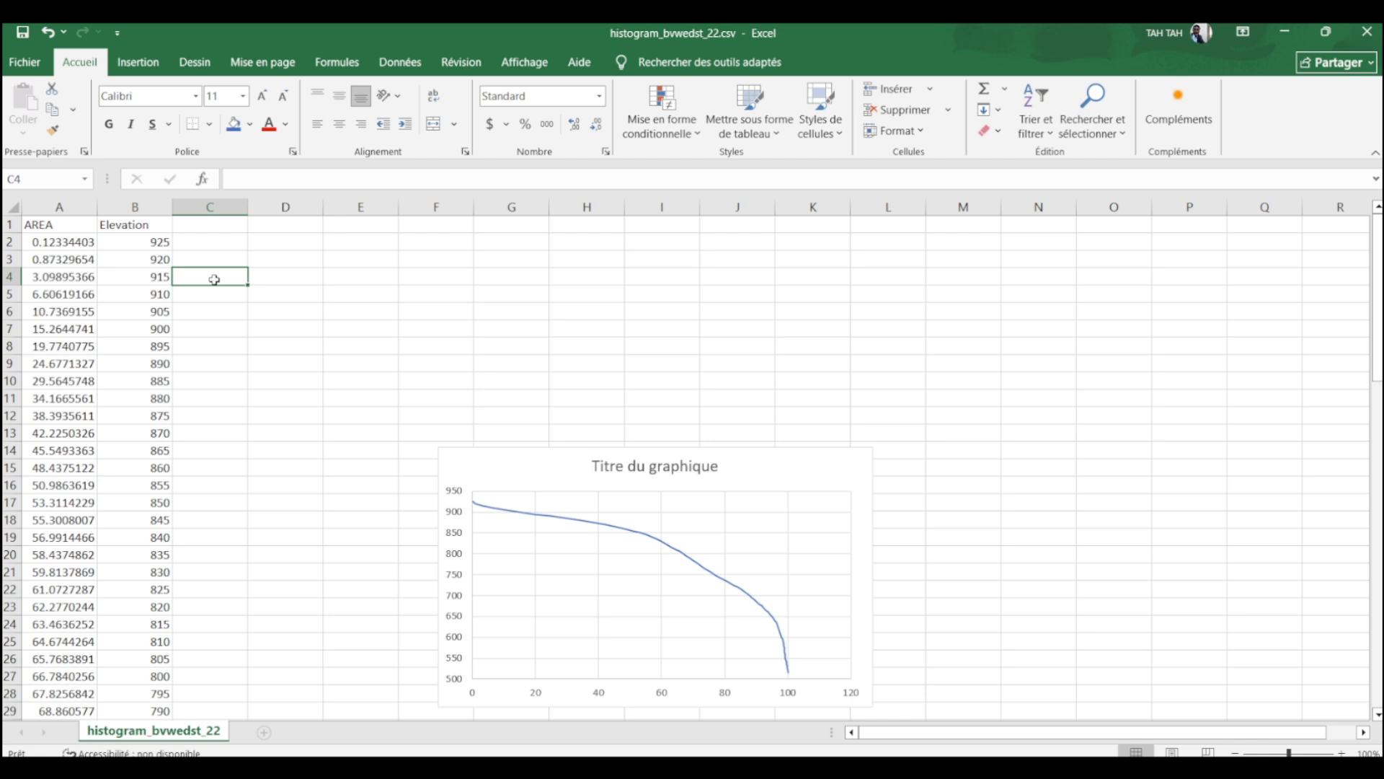
# Step: Enter +PREVISION.LINEAIRE(5,B4:B5,A4:A5) in cell C4 to interpolate the elevation at 5% of the area
pyautogui.write('+pre')
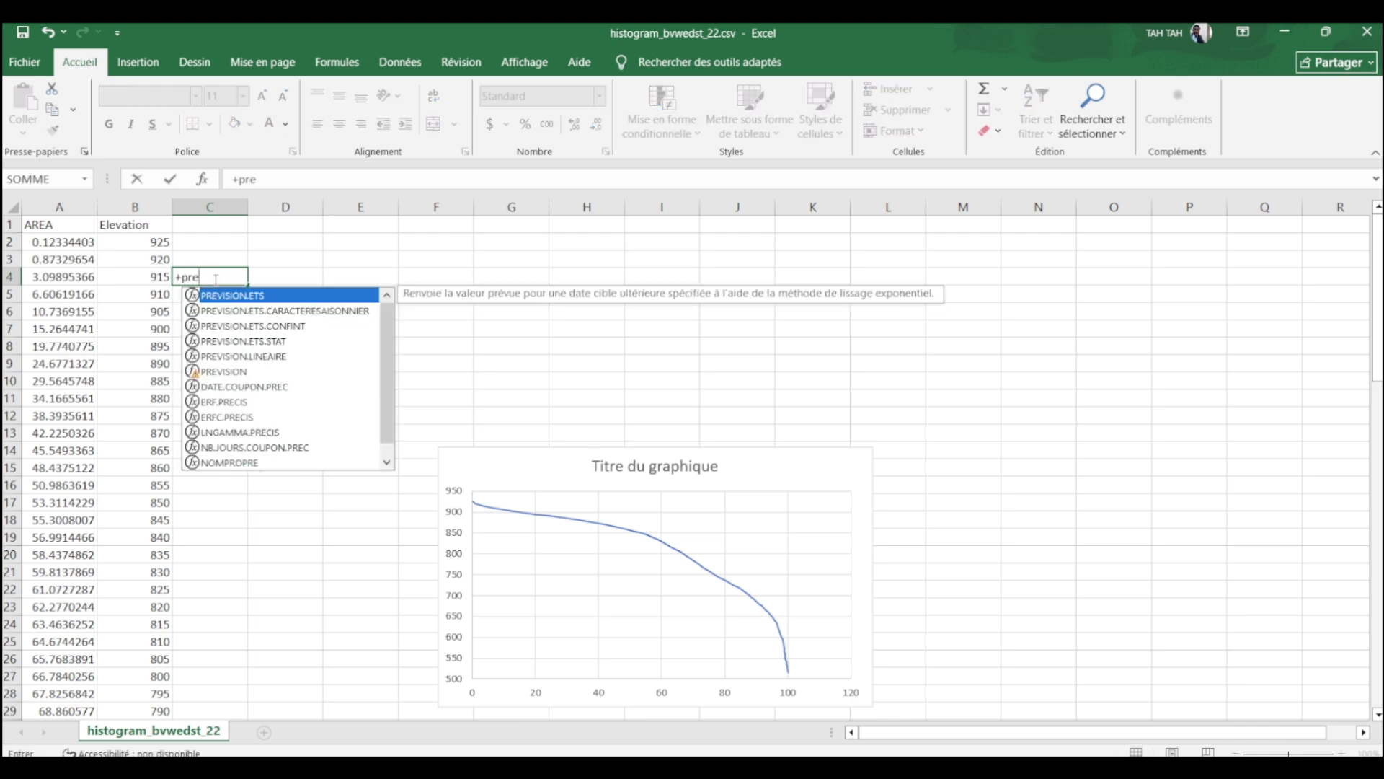
pyautogui.doubleClick(261, 356)
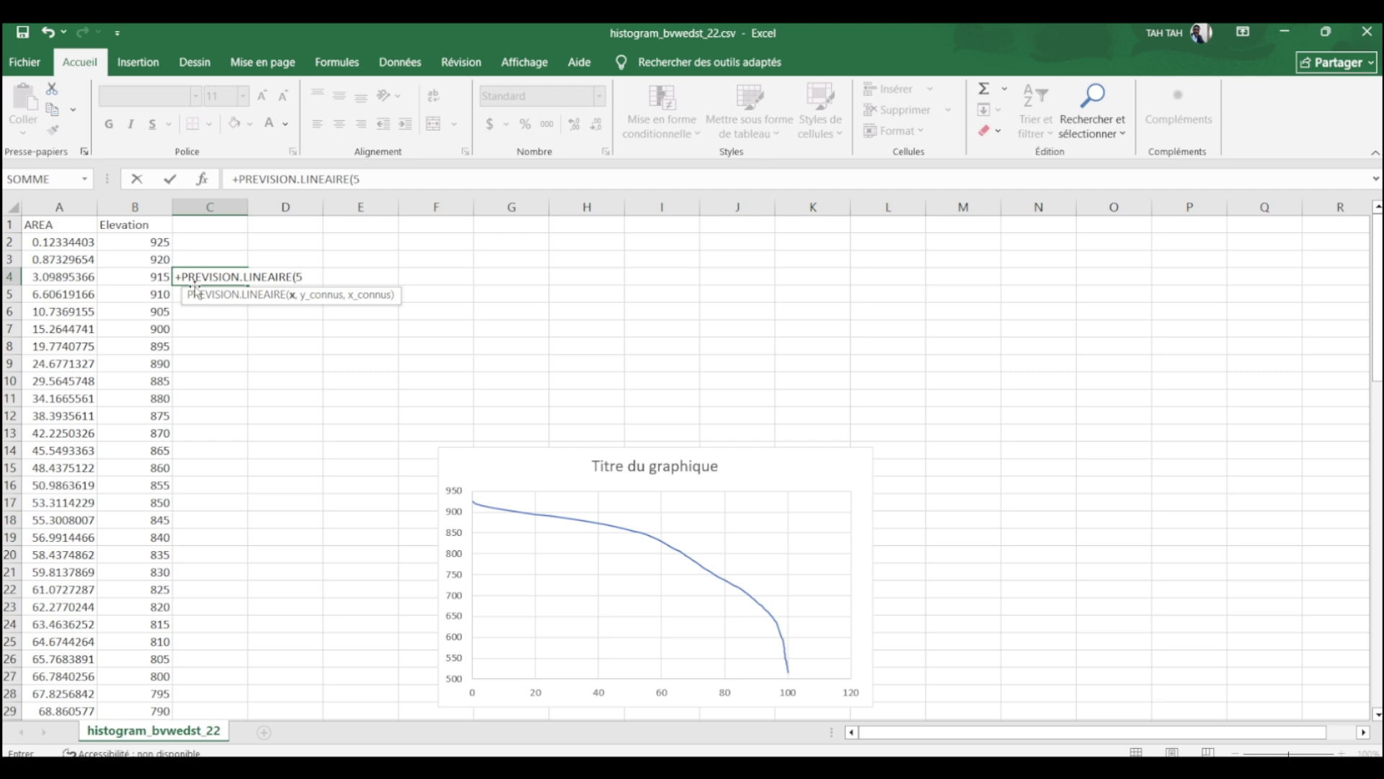
pyautogui.write('5,')
pyautogui.moveTo(145, 277); pyautogui.dragTo(145, 294)
pyautogui.write(',')
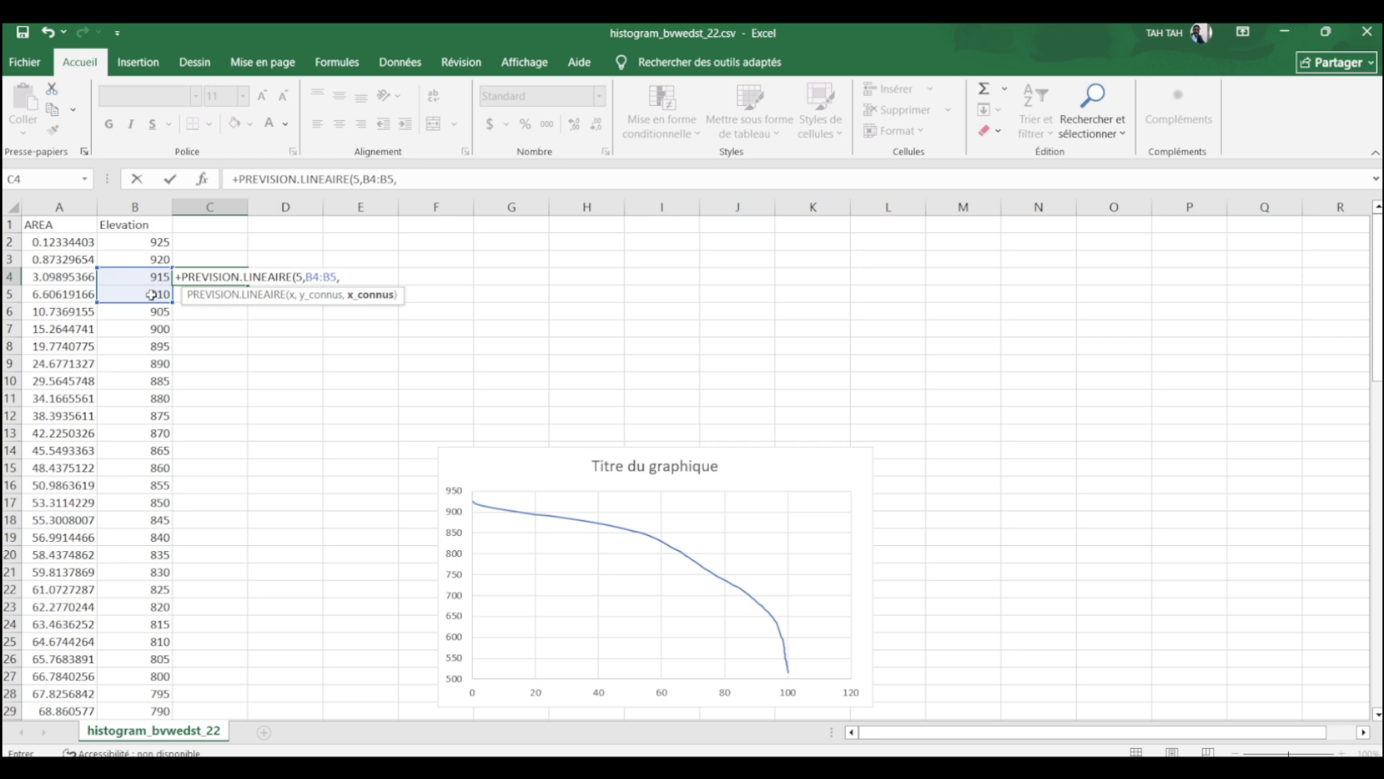
pyautogui.moveTo(70, 279); pyautogui.dragTo(78, 296)
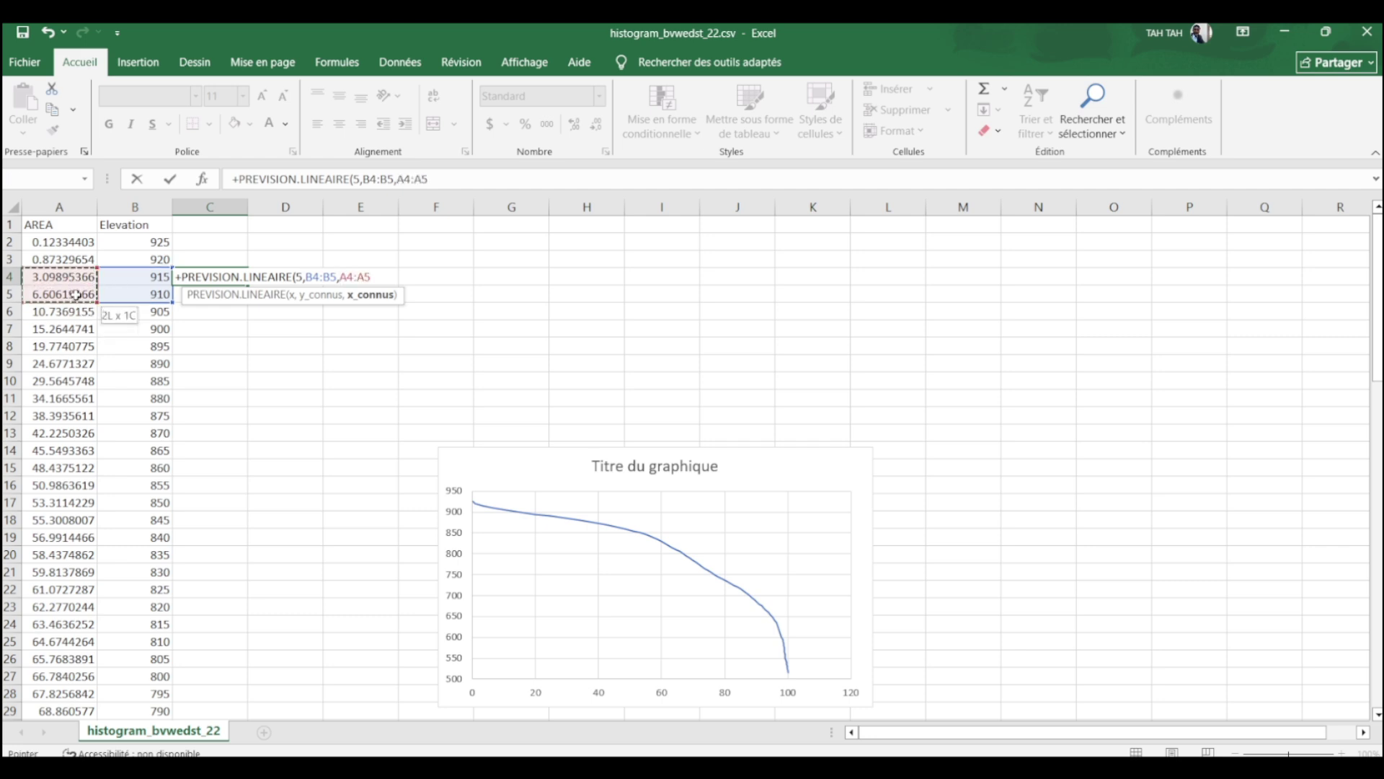
pyautogui.write(')')
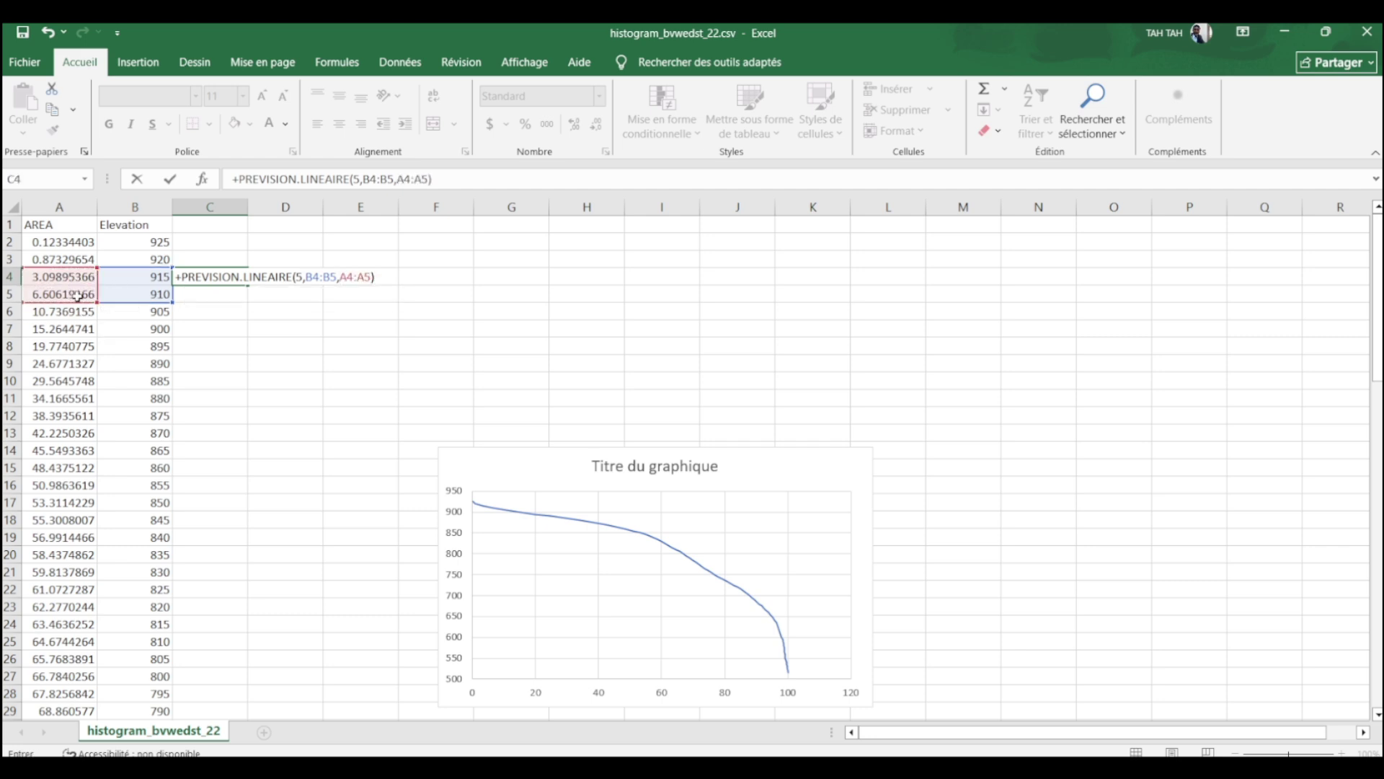
pyautogui.press('Return')
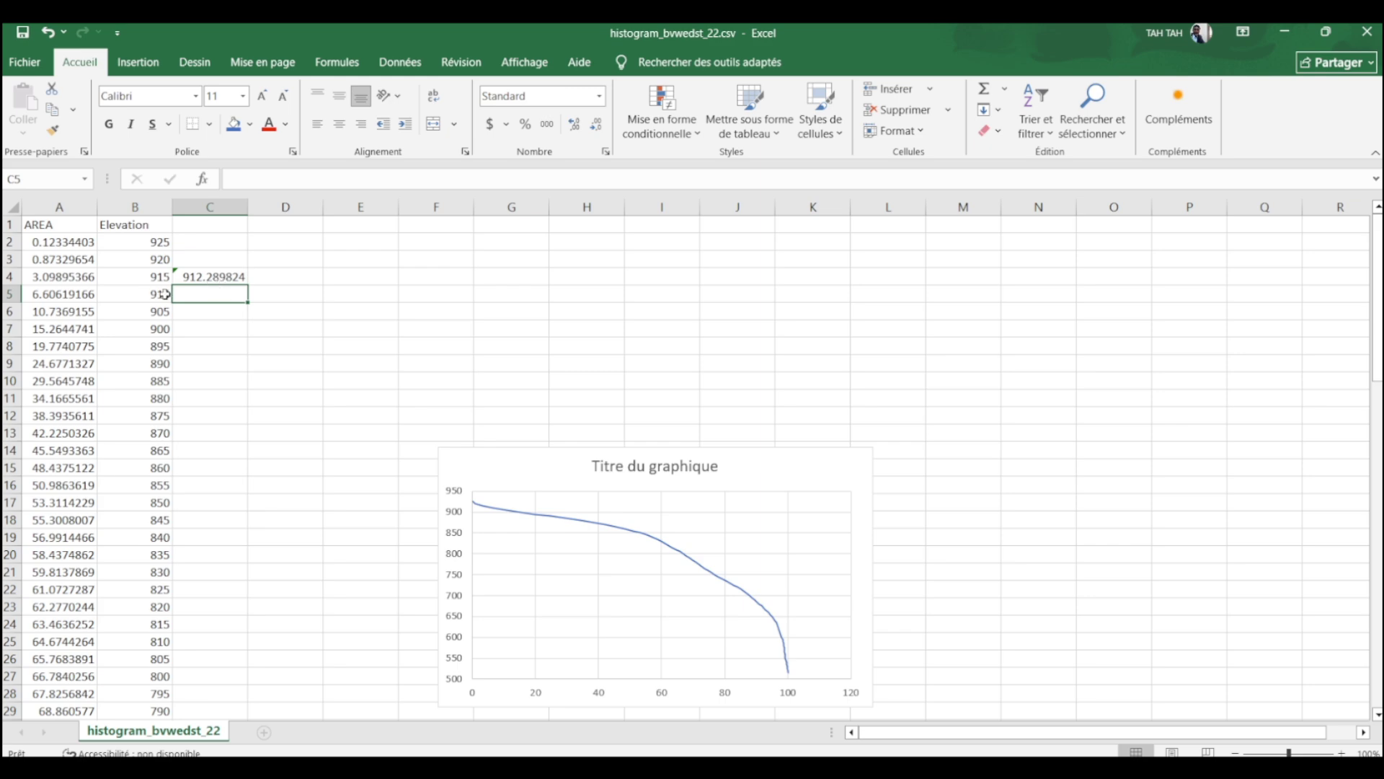
# Step: Copy the interpolation formula from C4 into C57, replacing the existing content there
pyautogui.click(208, 280)
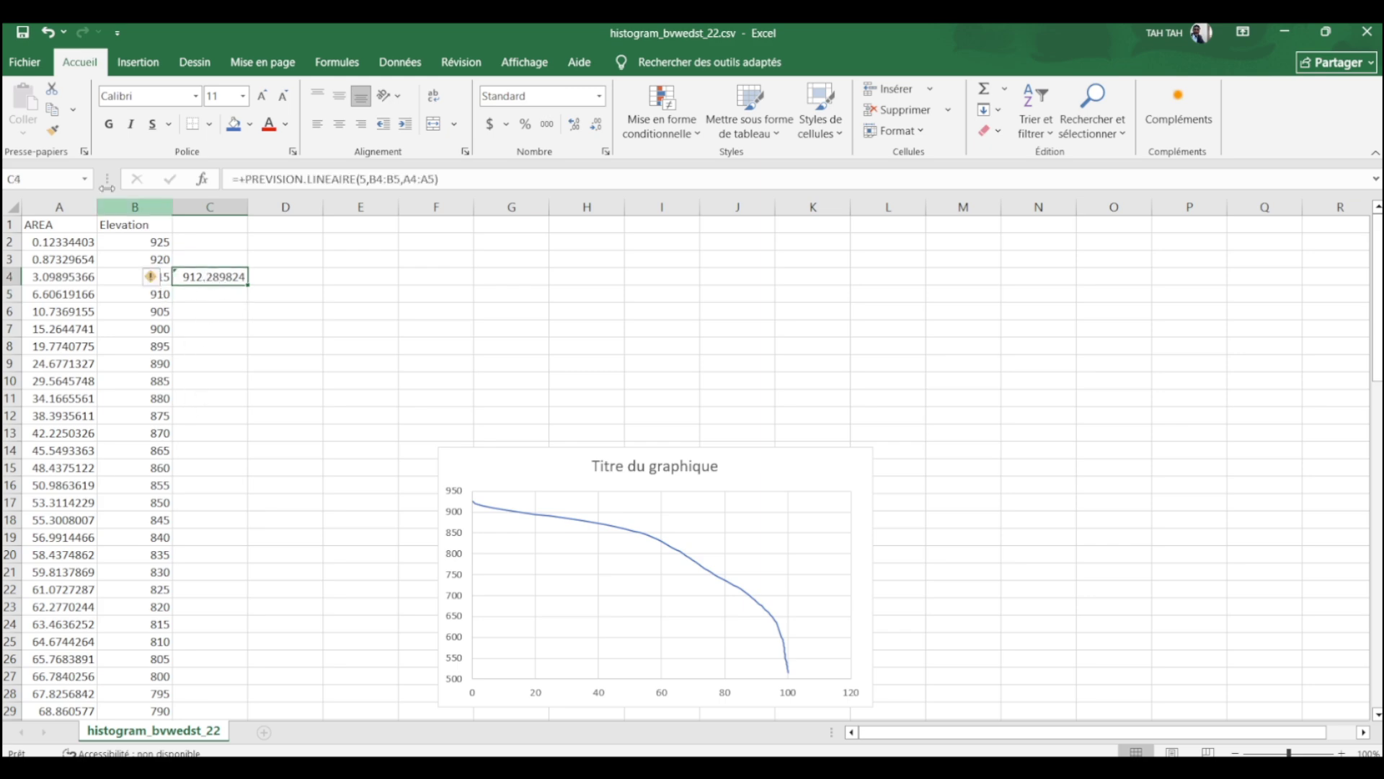
pyautogui.hotkey('ctrl', 'c')
pyautogui.scroll(-5, 291, 462)
pyautogui.scroll(-9, 291, 462)
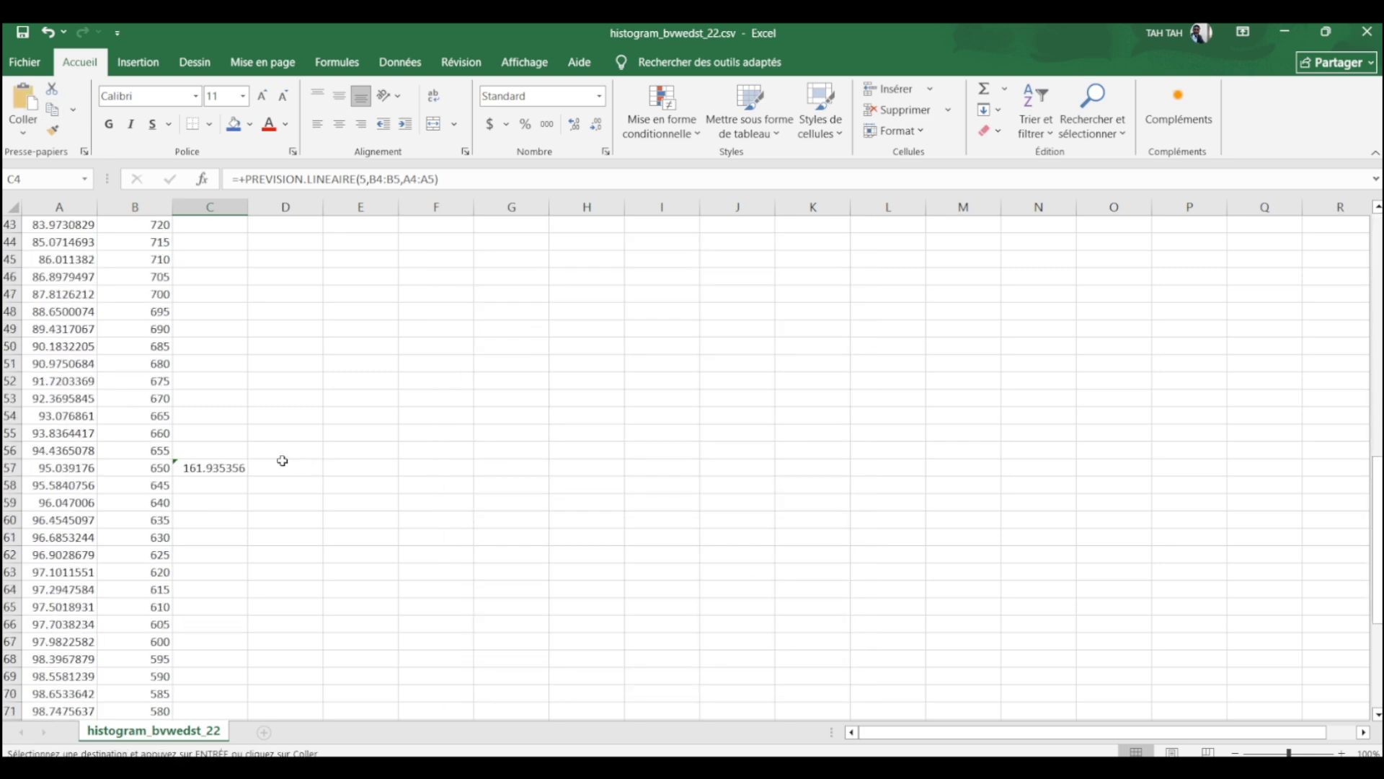
pyautogui.click(204, 468)
pyautogui.hotkey('ctrl', 'v')
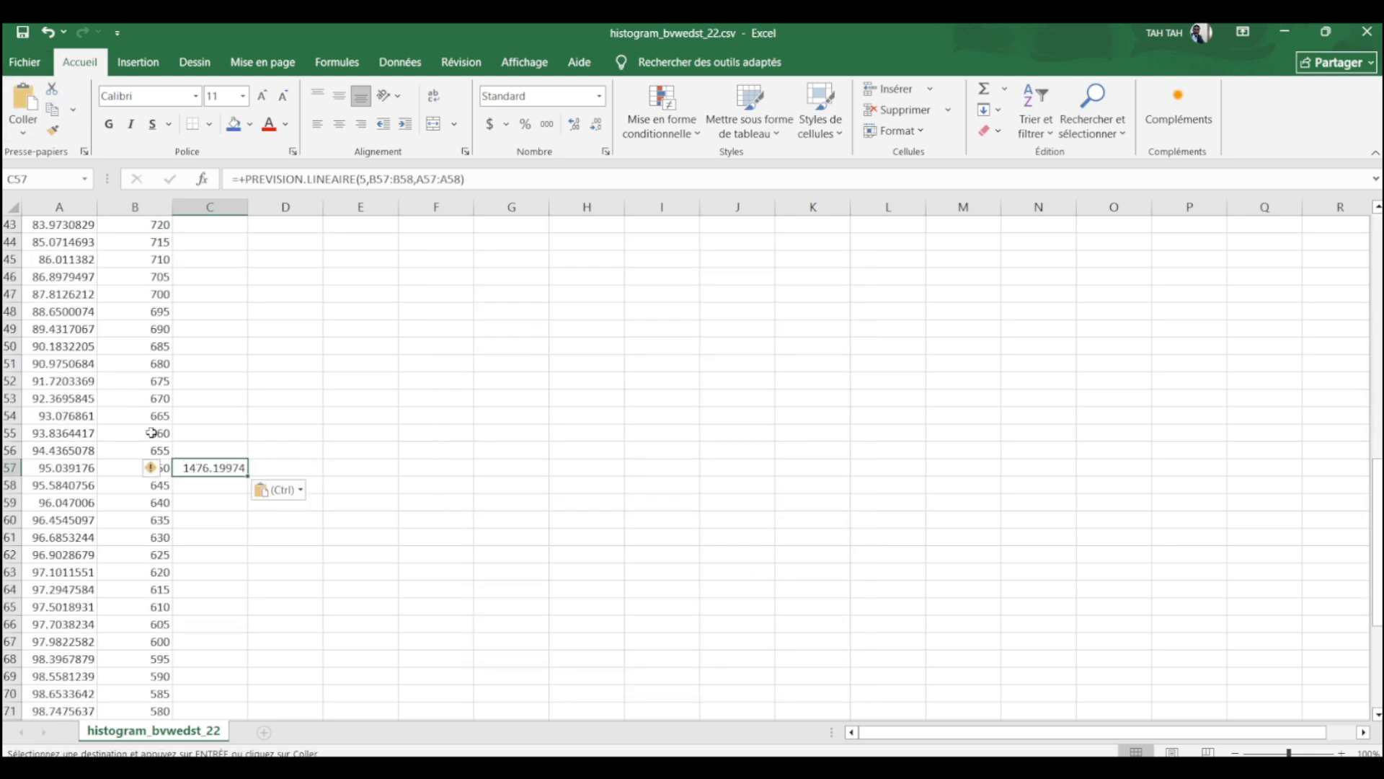
# Step: Set the x value of the PREVISION.LINEAIRE formula in C57 to 95
pyautogui.doubleClick(209, 467)
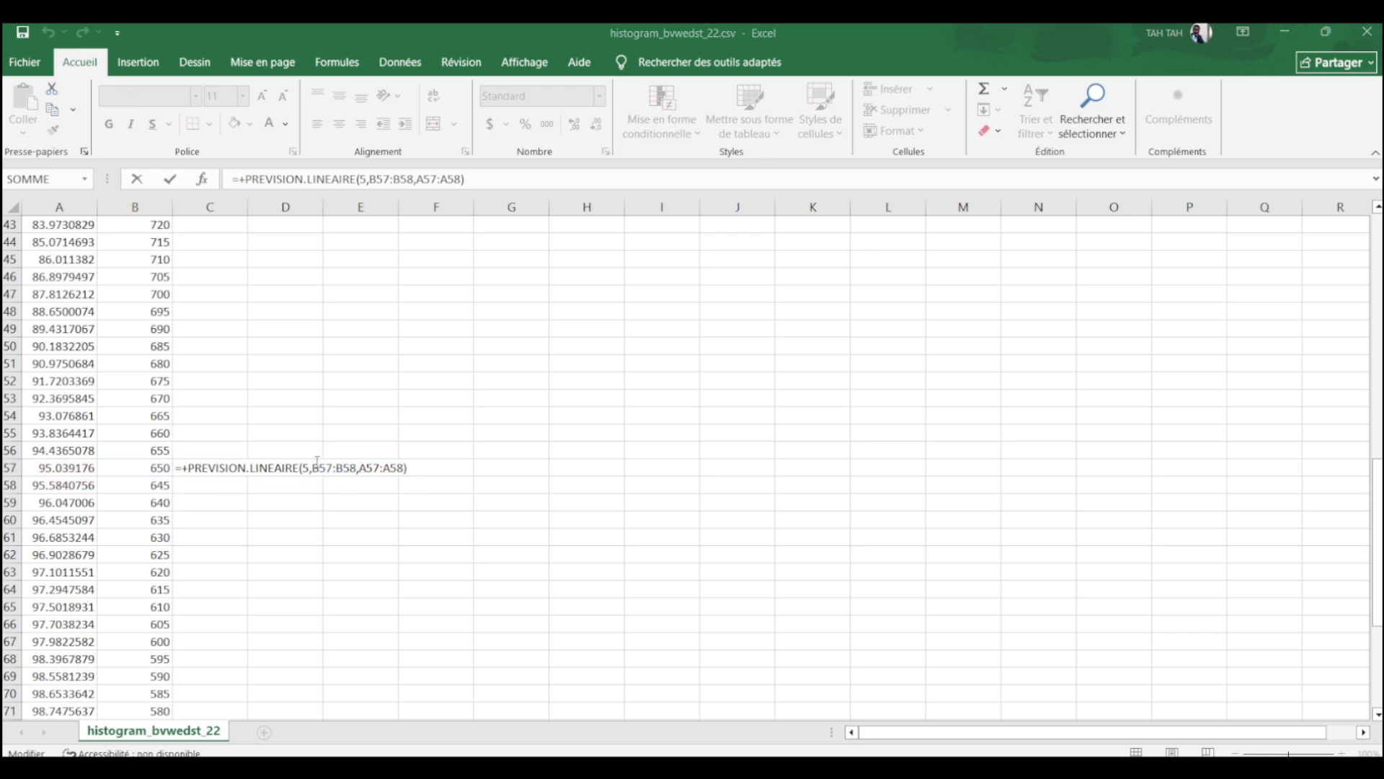
pyautogui.click(304, 467)
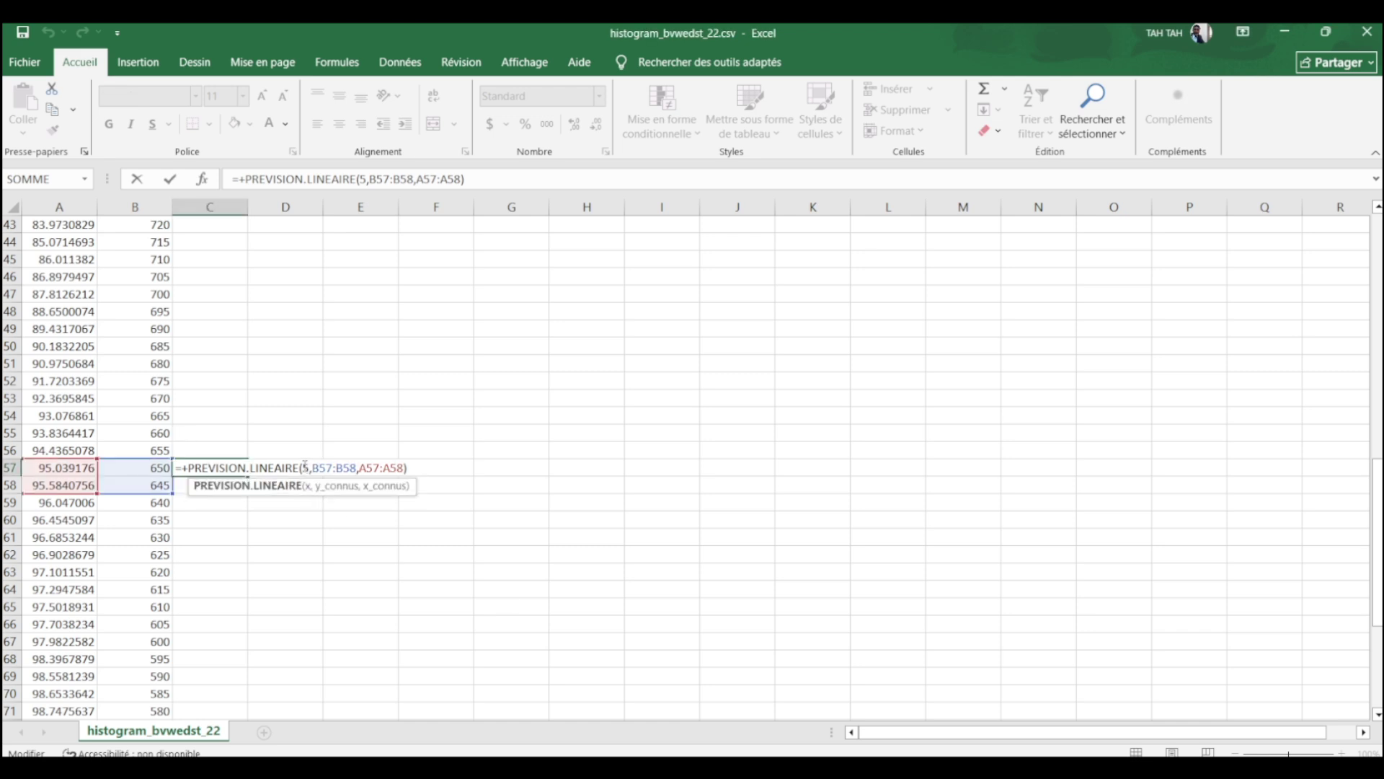
pyautogui.write('9')
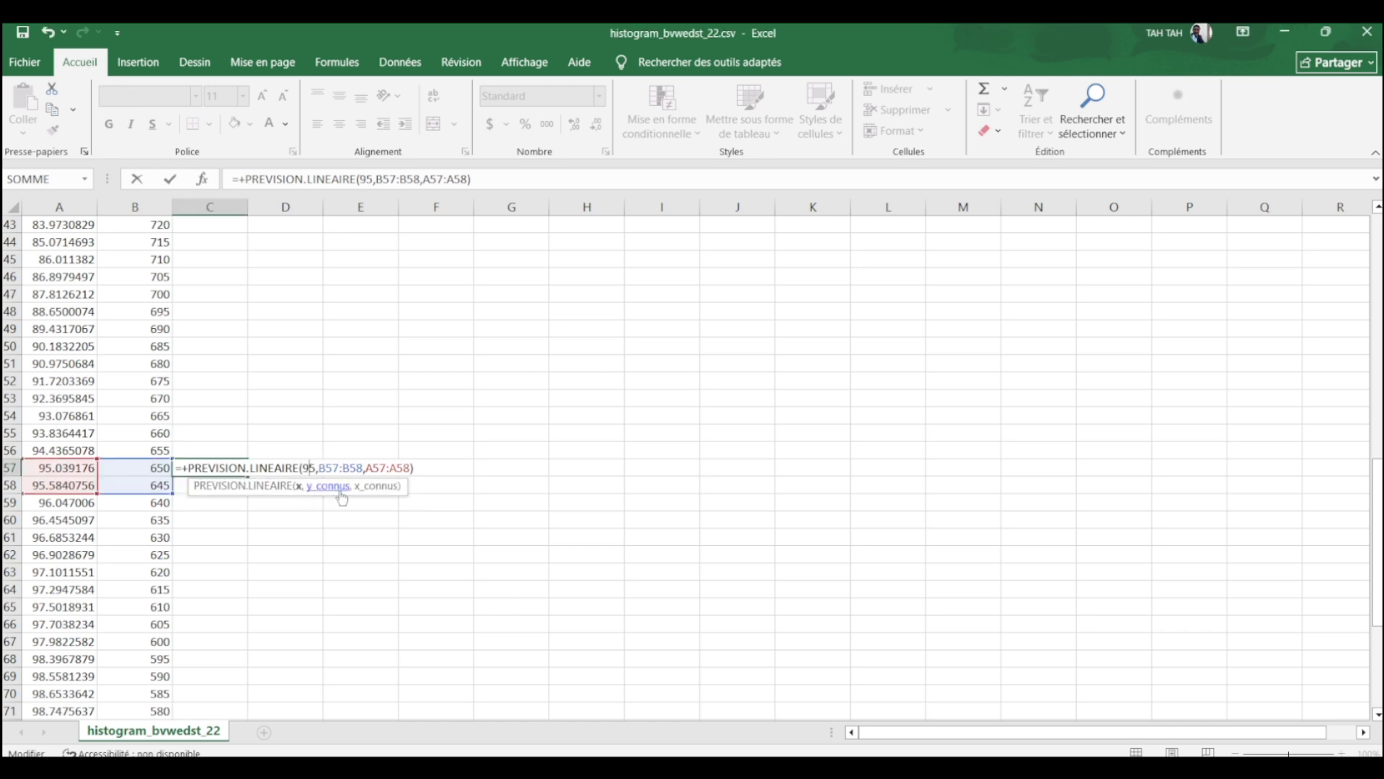
pyautogui.press('Return')
pyautogui.click(201, 468)
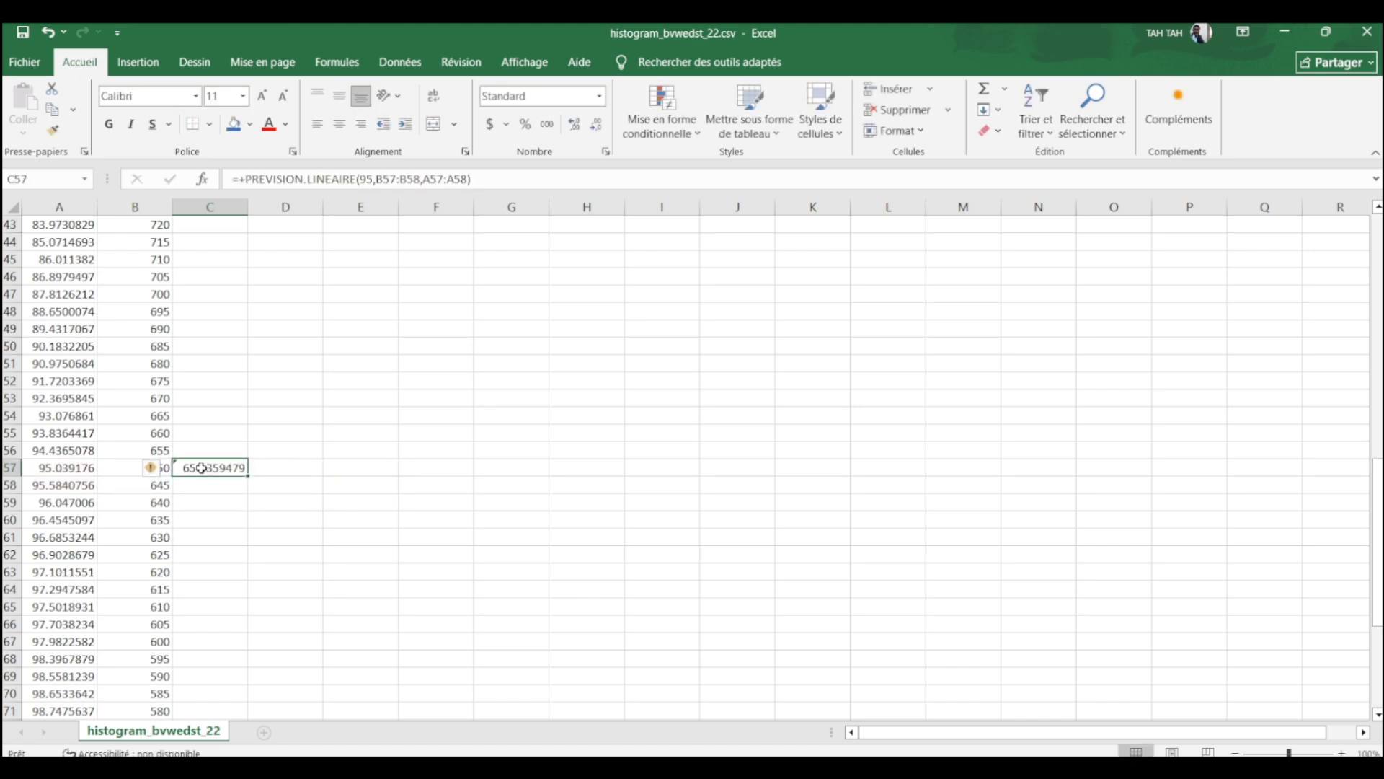
# Step: Shift the known values in the C57 formula to B56:B57 for elevation and A56:A57 for area
pyautogui.doubleClick(201, 468)
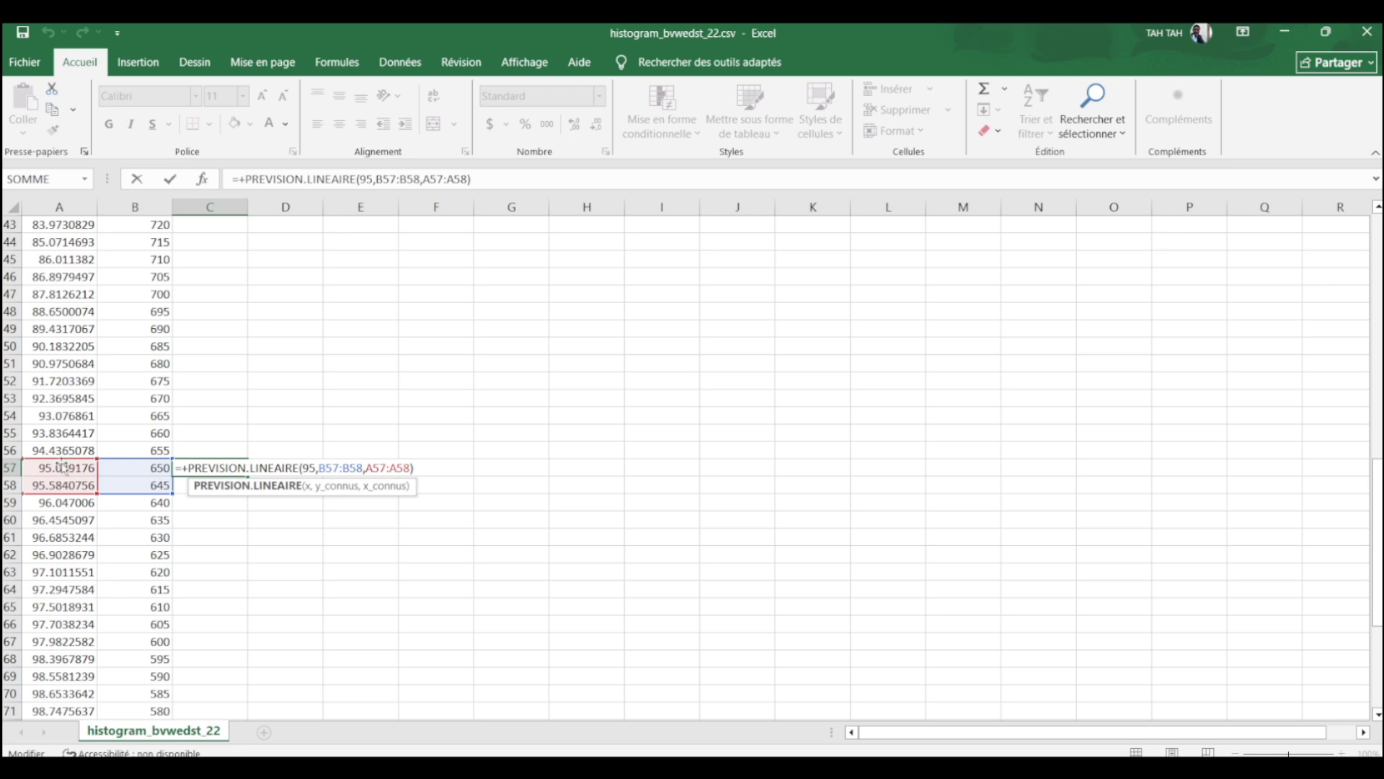
pyautogui.moveTo(59, 450); pyautogui.dragTo(137, 449)
pyautogui.press('Return')
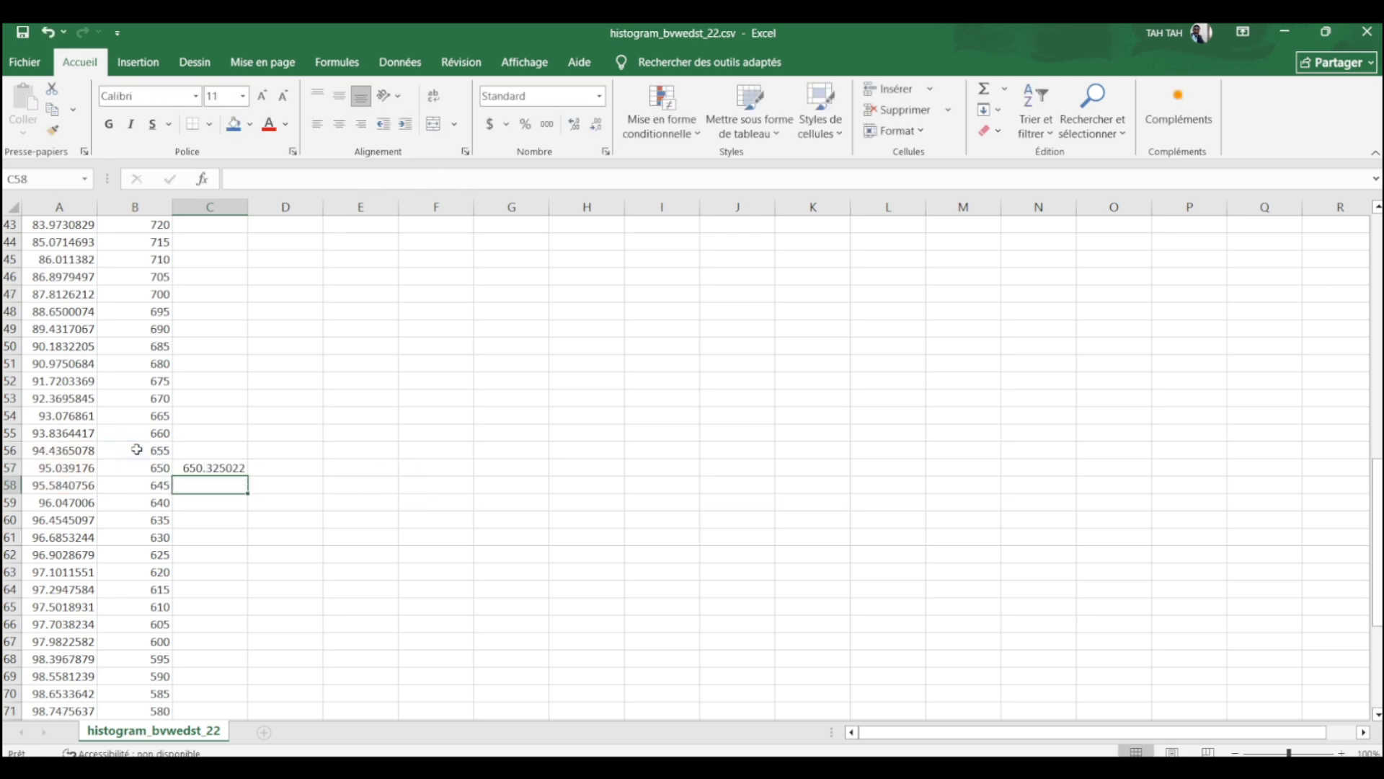
pyautogui.click(192, 468)
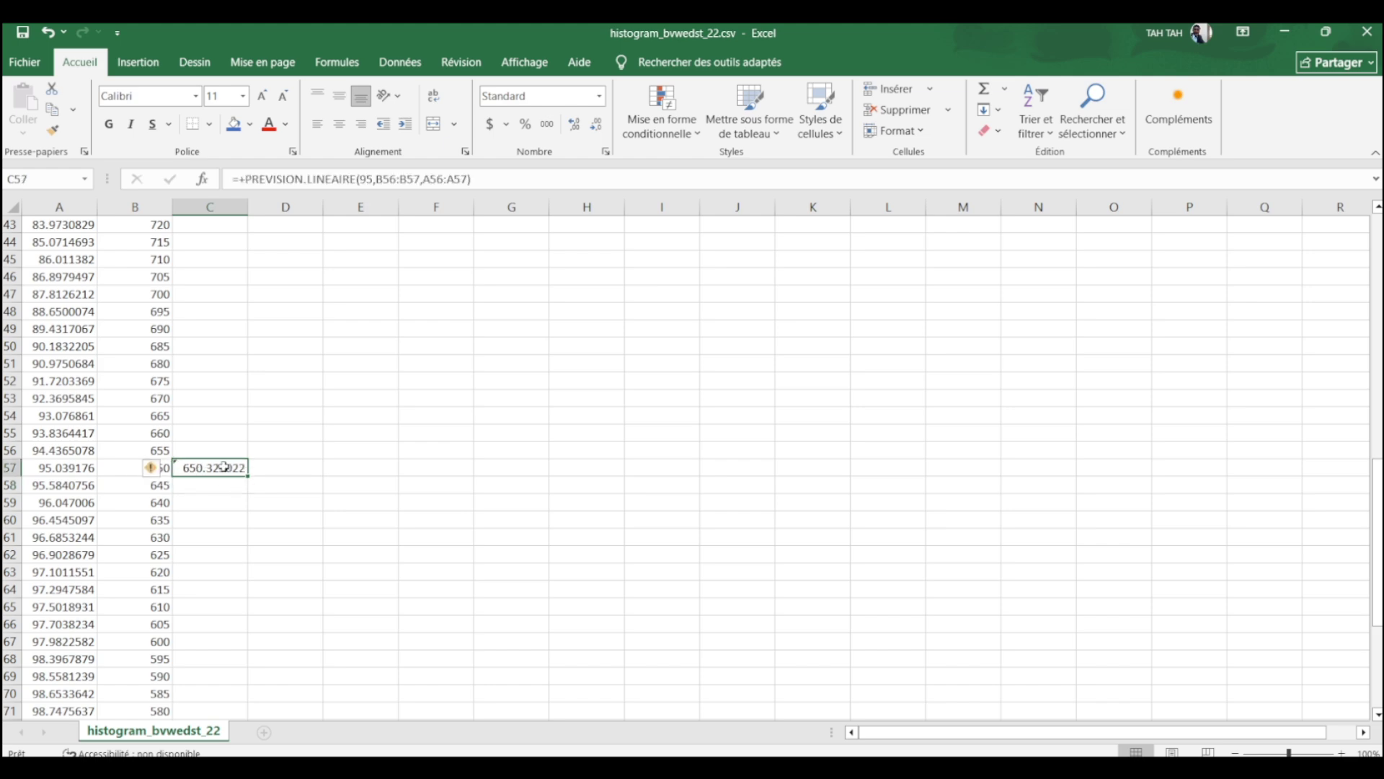
pyautogui.scroll(14, 203, 462)
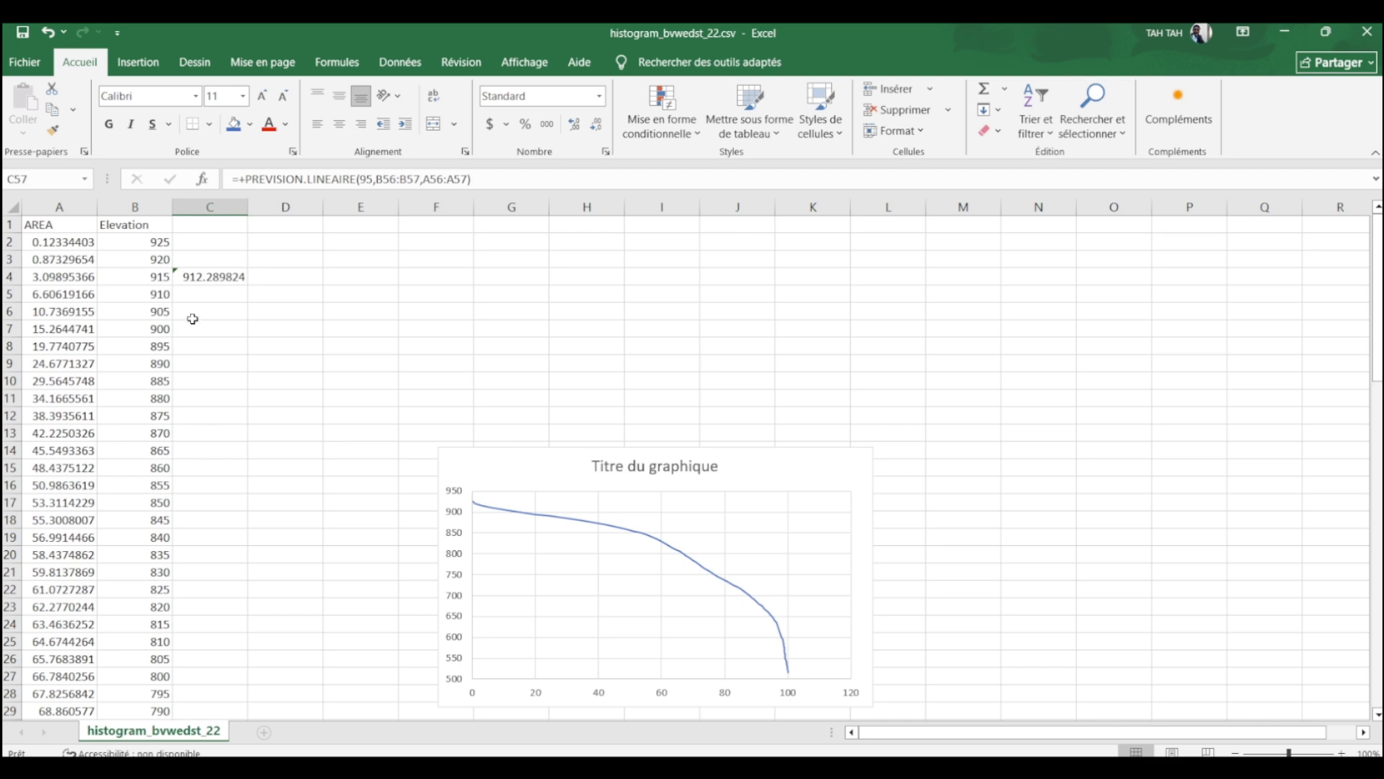
pyautogui.click(222, 276)
pyautogui.scroll(-18, 259, 439)
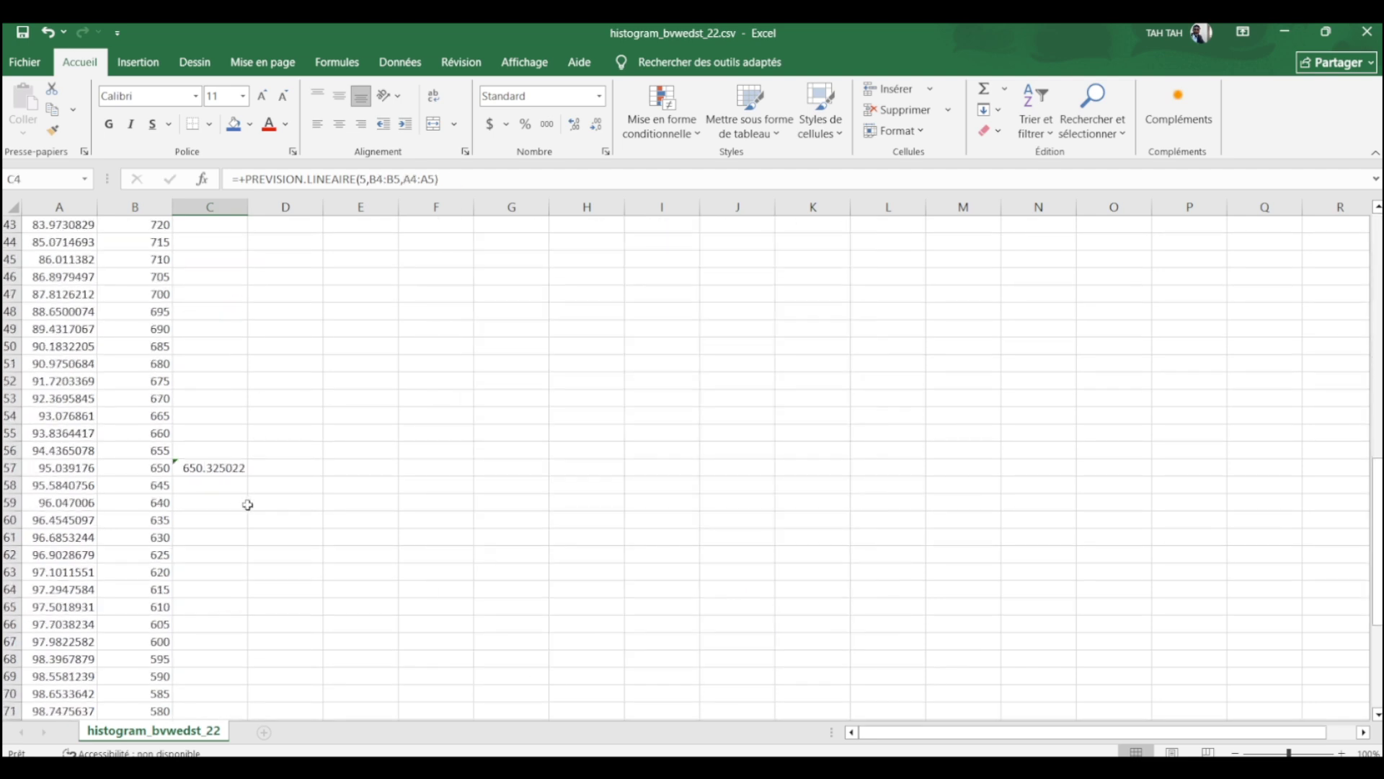
pyautogui.scroll(18, 185, 425)
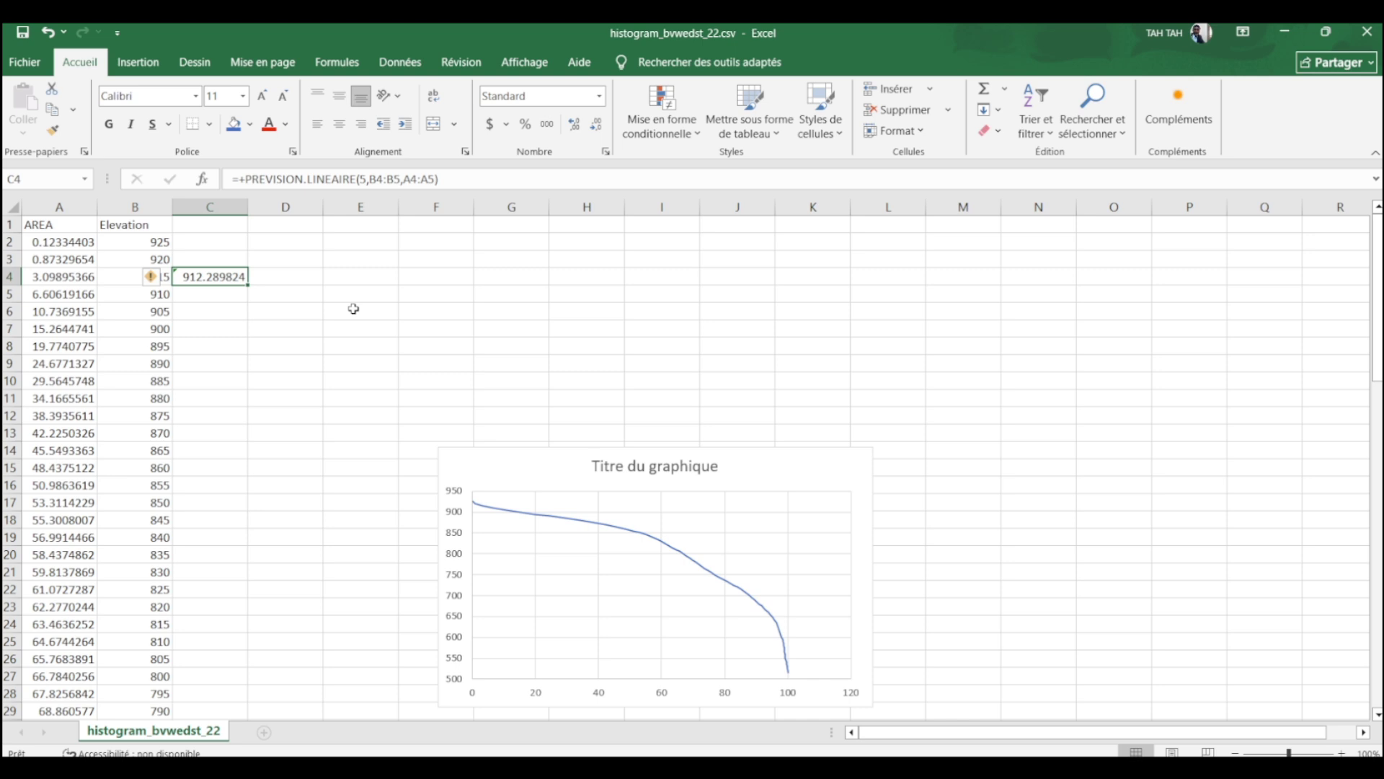
pyautogui.scroll(-10, 479, 350)
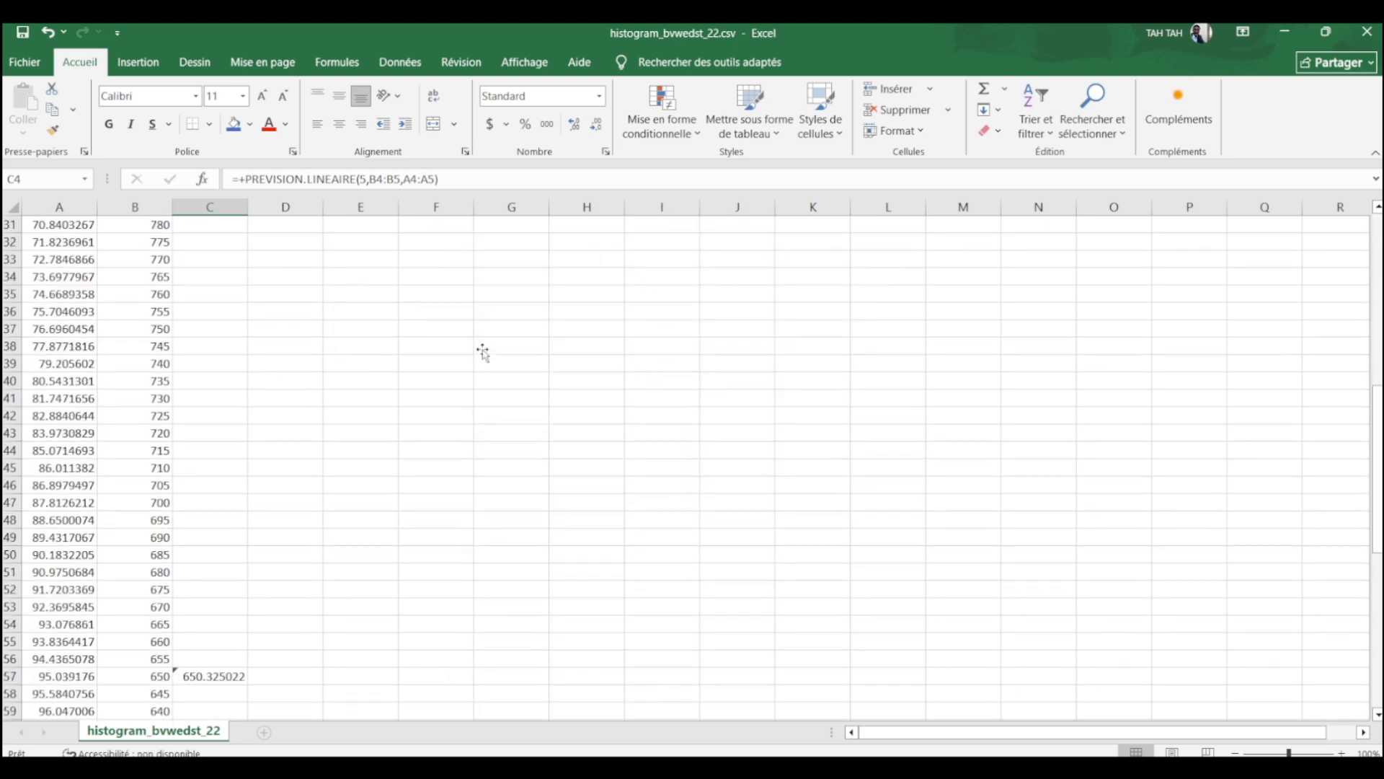